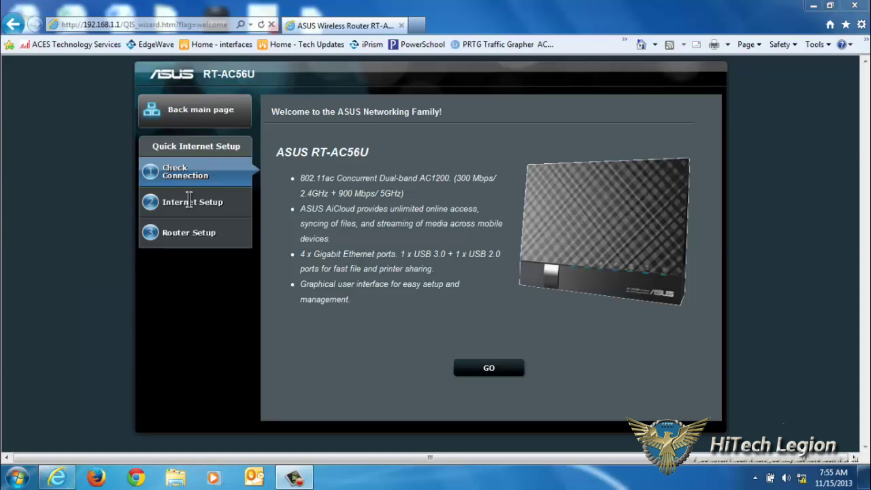
Start the Quick Internet Setup wizard from its welcome page.
left_click(490, 369)
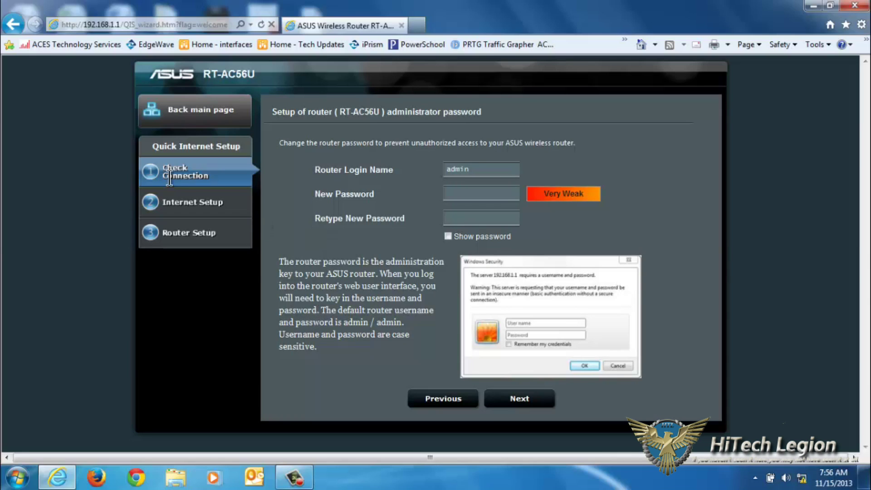
Enter and retype a new router admin password, then continue.
type("*********")
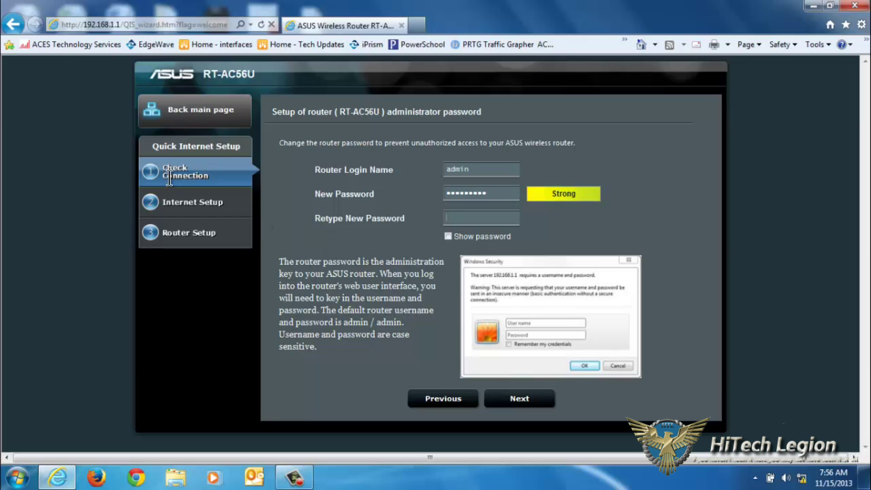
key("Tab")
type("**********")
left_click(538, 399)
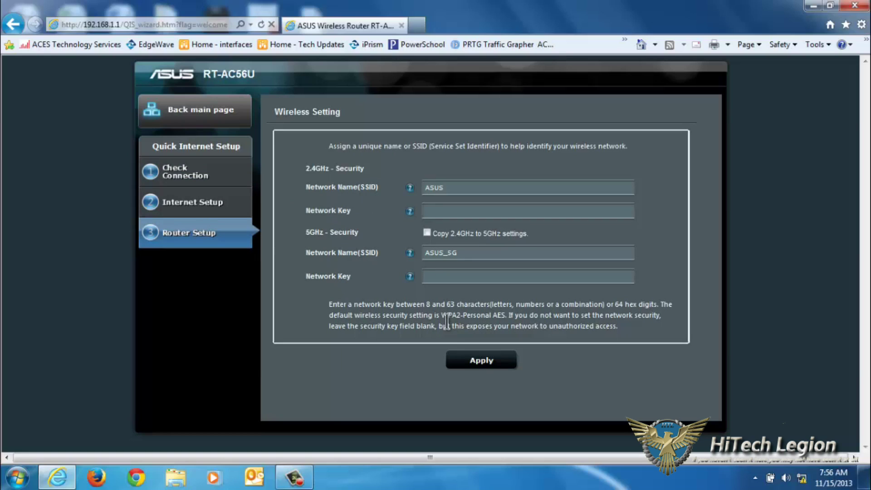
Keep the network name ASUS, enter the 2.4GHz and 5GHz network keys, and apply.
left_click_drag(470, 187, 355, 183)
key("Tab")
type("HTLTest1234")
key("Tab")
key("Tab")
key("Tab")
type("HTL1234")
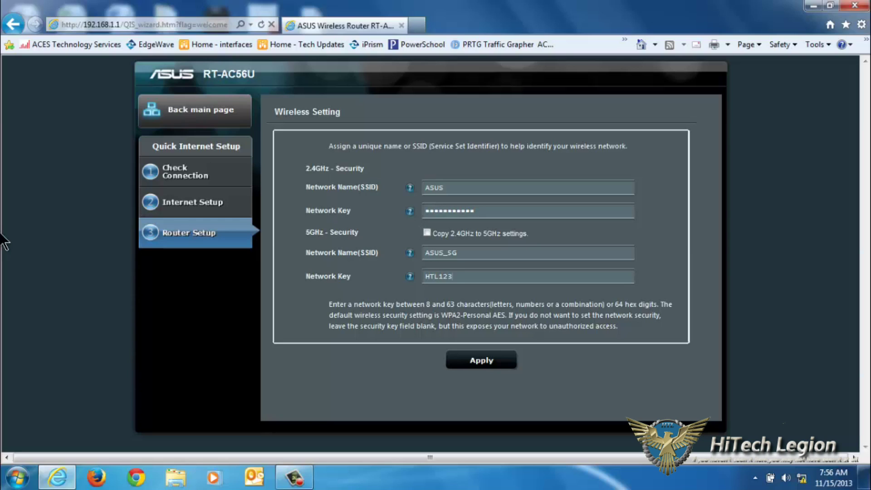
key("BackSpace")
key("BackSpace")
key("BackSpace")
key("BackSpace")
type("Test1234")
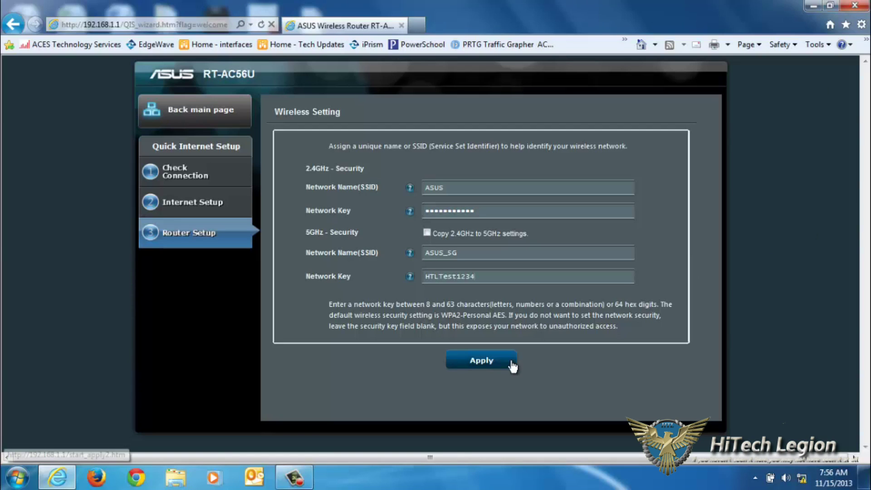
left_click(481, 360)
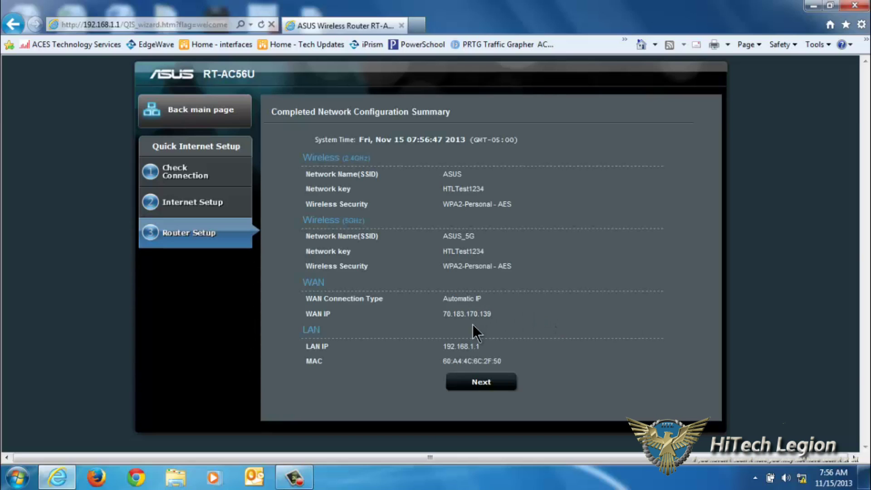
Continue past the configuration summary to Network Map and view the interface language choices.
left_click(477, 383)
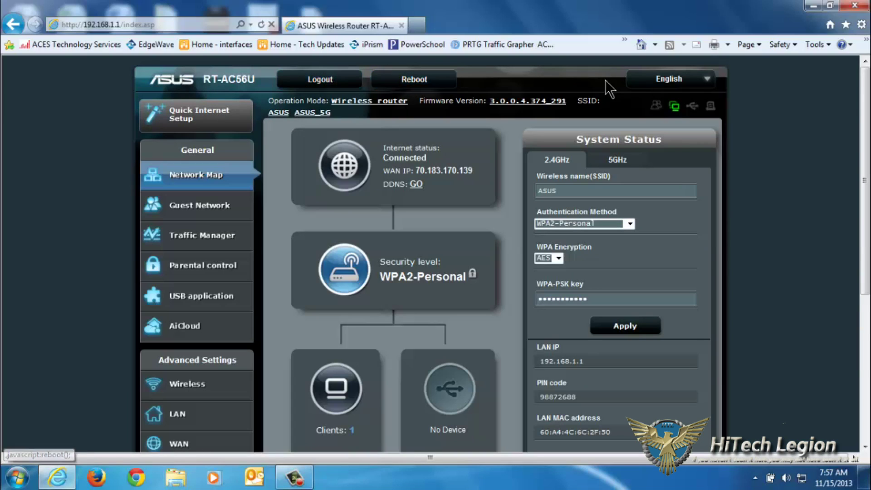
left_click(669, 79)
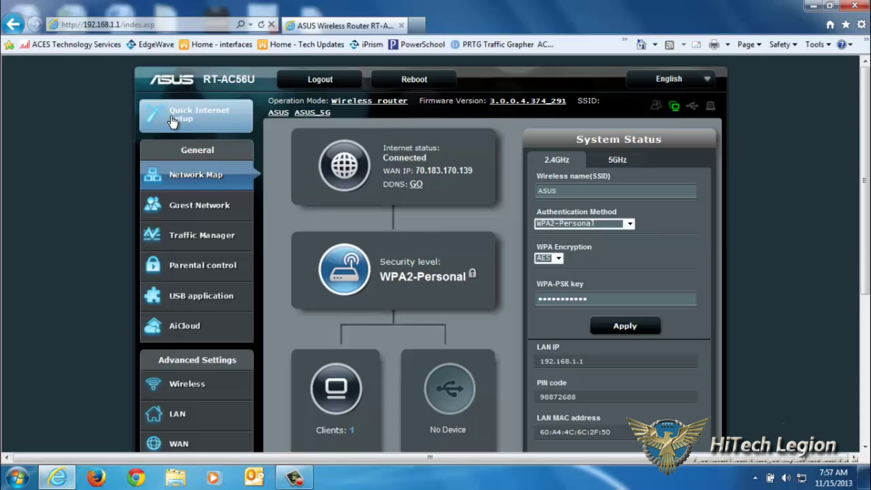
Review the Wireless router Operation Mode settings, then move to Administration System settings.
left_click(350, 102)
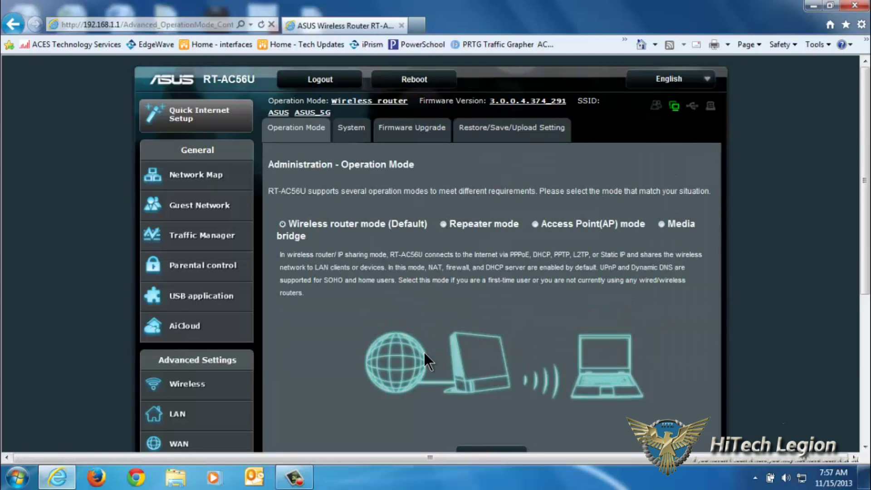
scroll(424, 352, "down", 4)
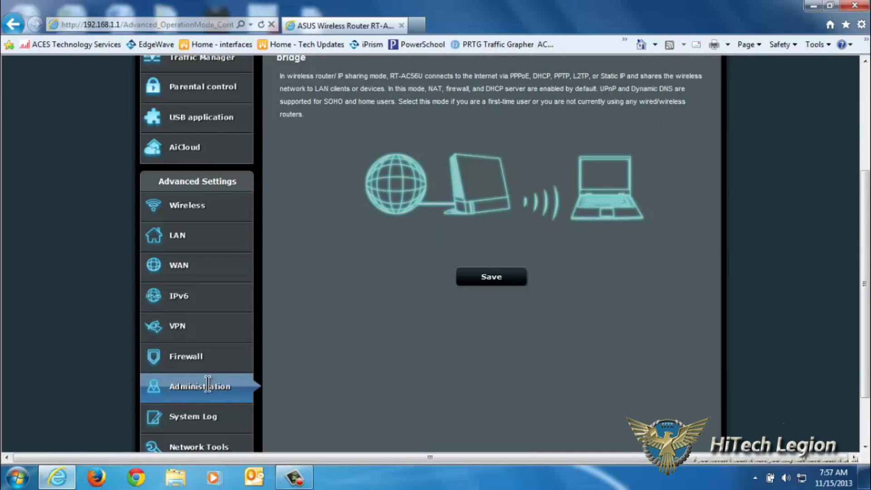
scroll(338, 292, "up", 4)
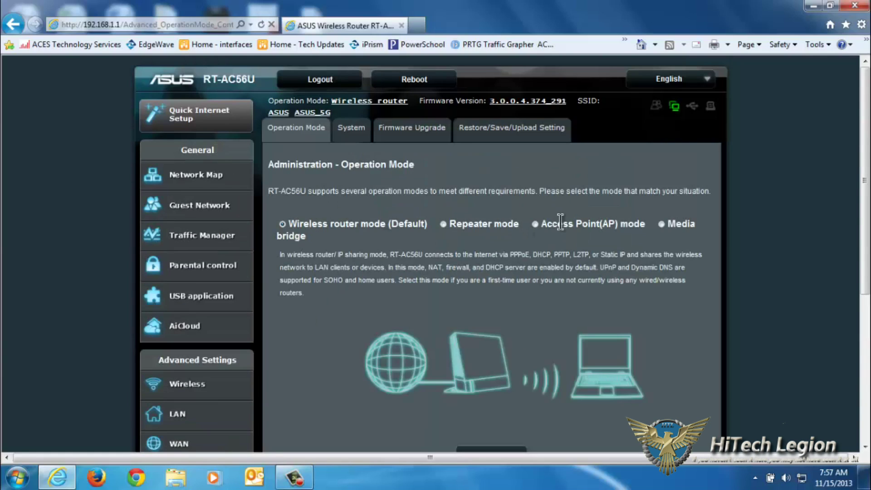
left_click(351, 128)
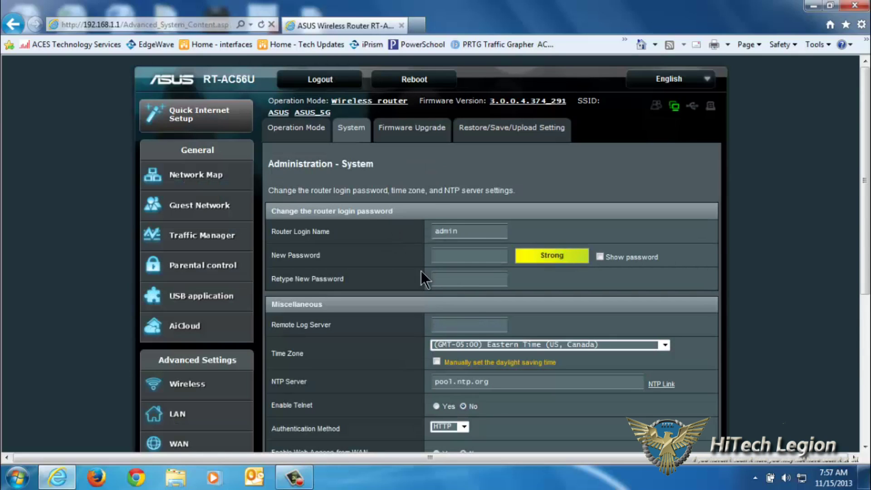
Pick client 192.168.1.183 in the Specified IP client list on the System page.
scroll(418, 370, "down", 3)
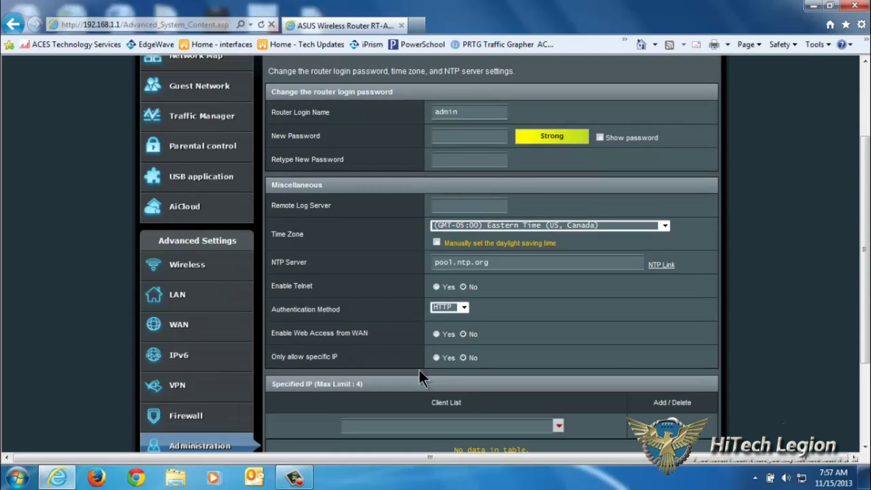
scroll(450, 307, "down", 1)
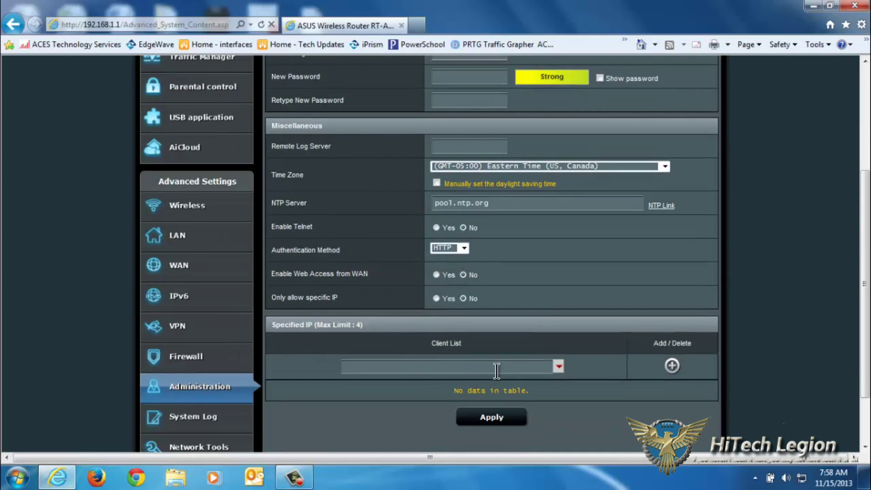
left_click(558, 366)
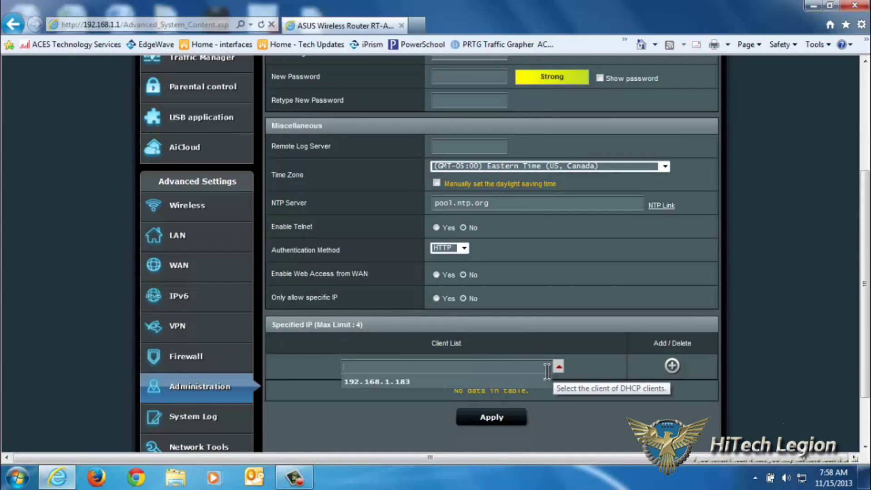
left_click(474, 382)
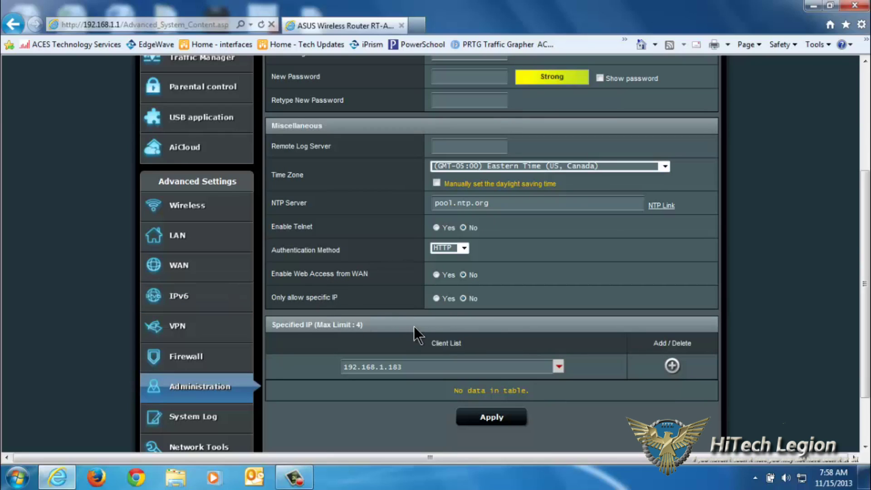
left_click(563, 364)
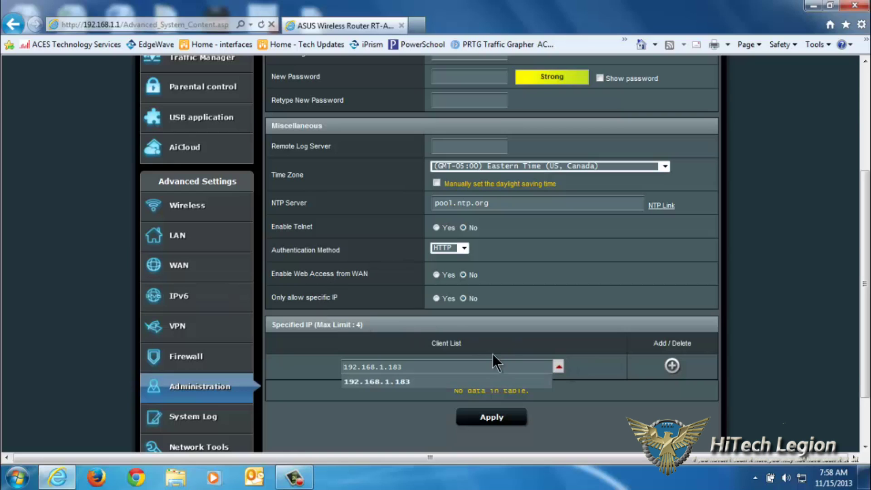
left_click(499, 357)
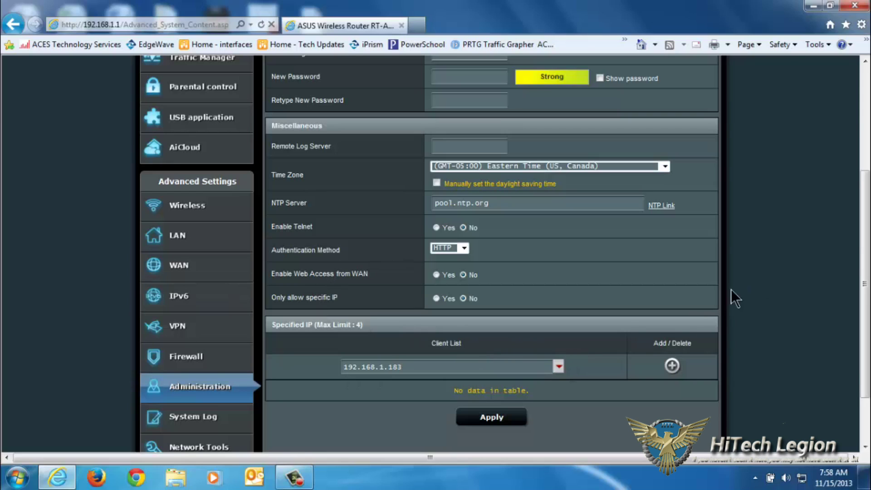
scroll(663, 334, "up", 4)
left_click(400, 138)
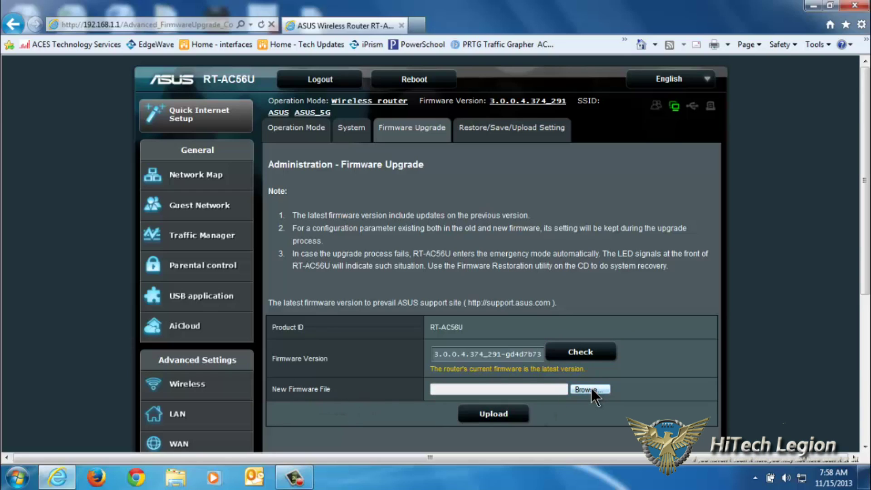
Look over Restore/Save/Upload Setting, return to Firmware Upgrade, then open the ASUS wireless settings.
left_click(510, 134)
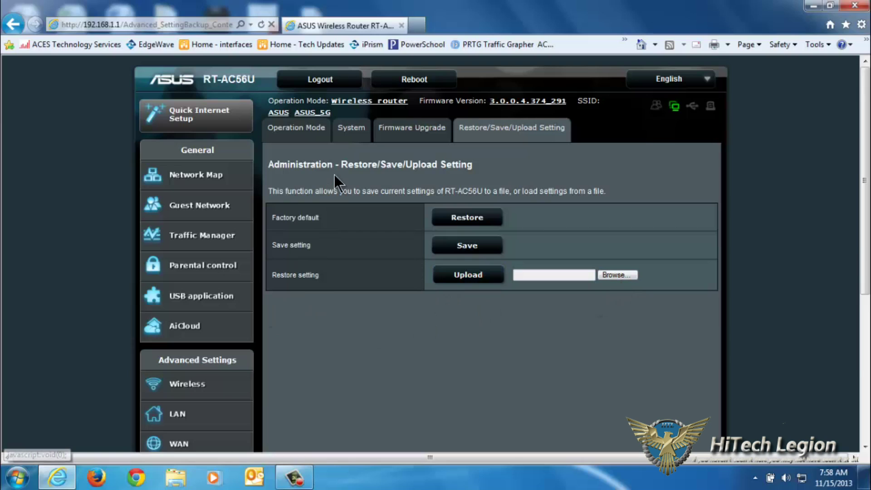
left_click(521, 100)
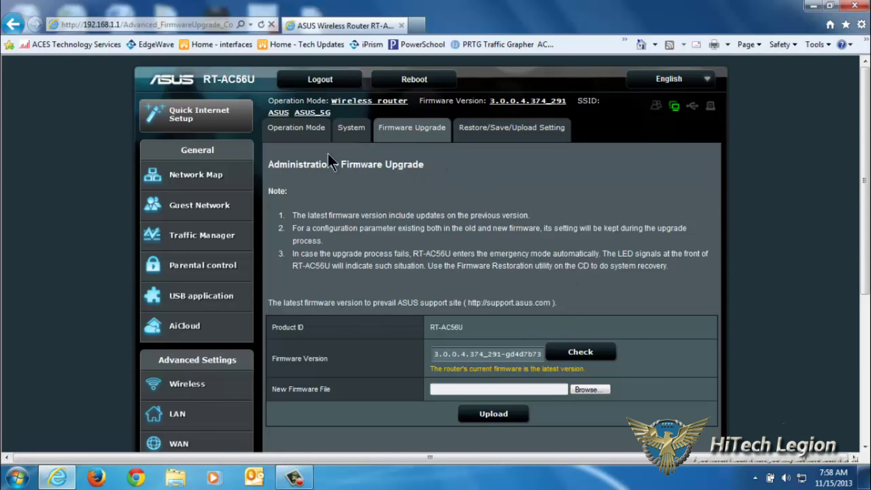
left_click(279, 113)
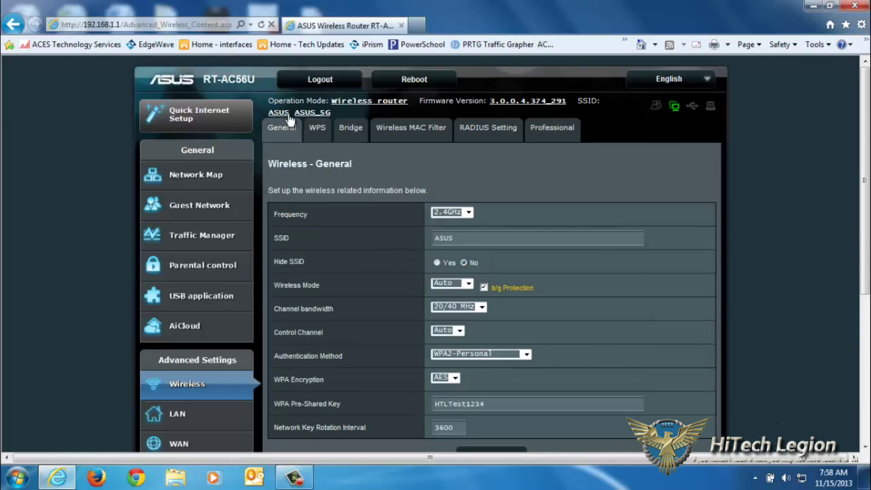
Compare the 5GHz and 2.4GHz wireless general settings, then return to Network Map.
left_click(307, 114)
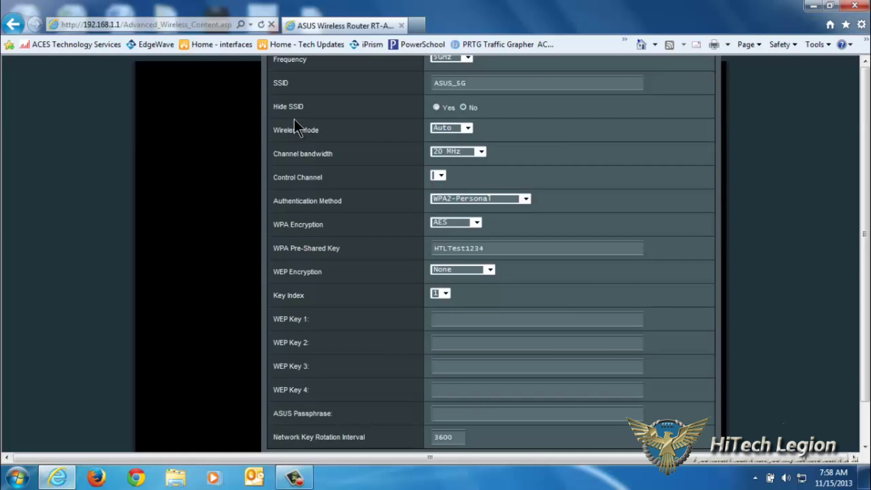
left_click(278, 112)
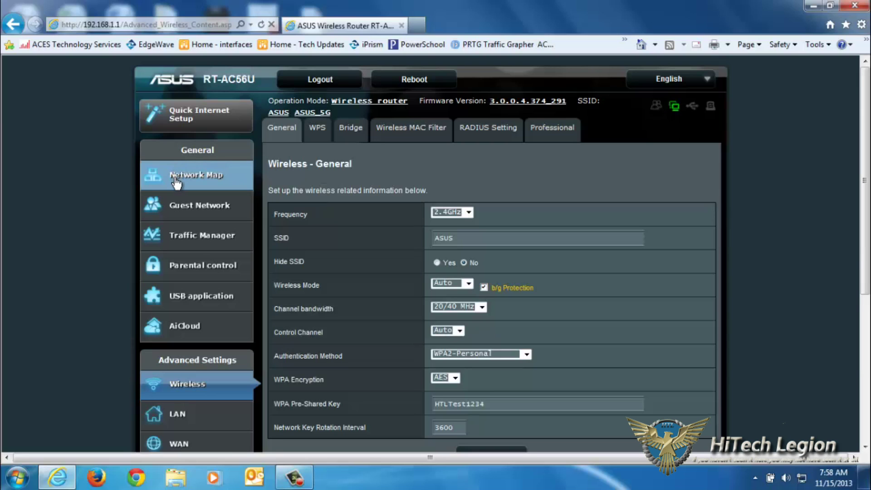
left_click(176, 183)
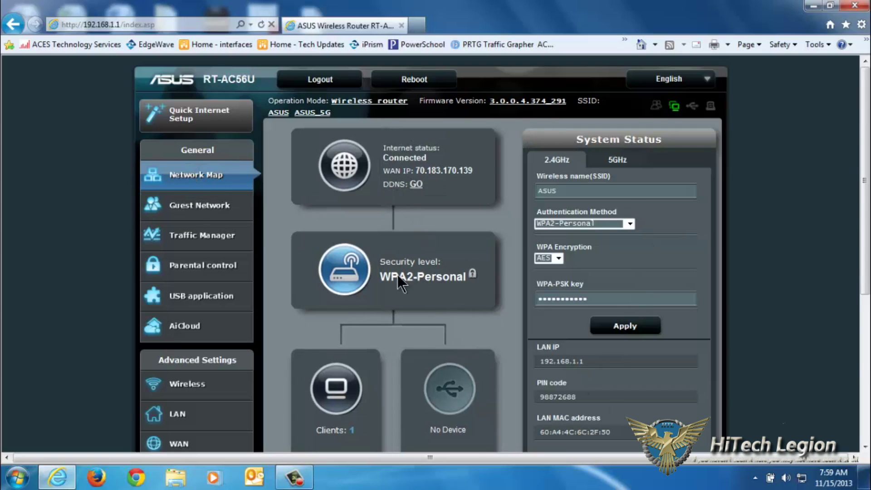
Show the connected clients status on Network Map and refresh the client list.
scroll(369, 274, "down", 3)
scroll(358, 267, "up", 3)
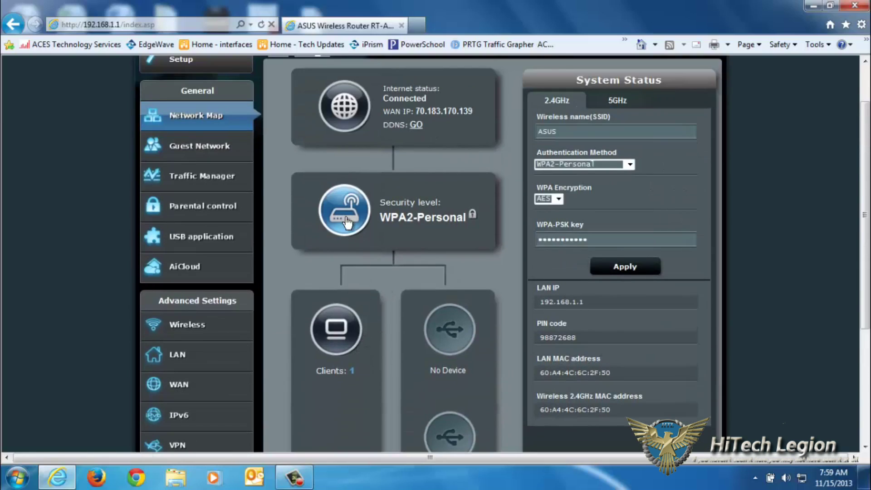
scroll(346, 213, "down", 3)
left_click(336, 209)
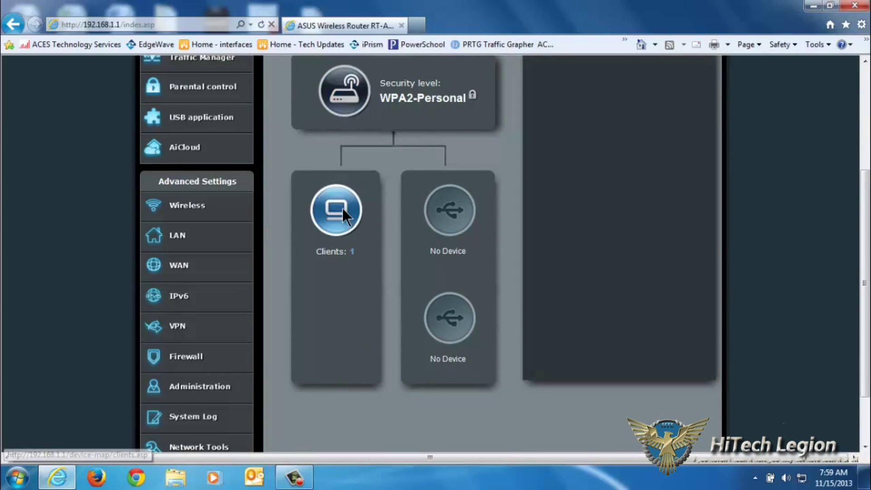
scroll(742, 381, "up", 3)
scroll(654, 110, "down", 2)
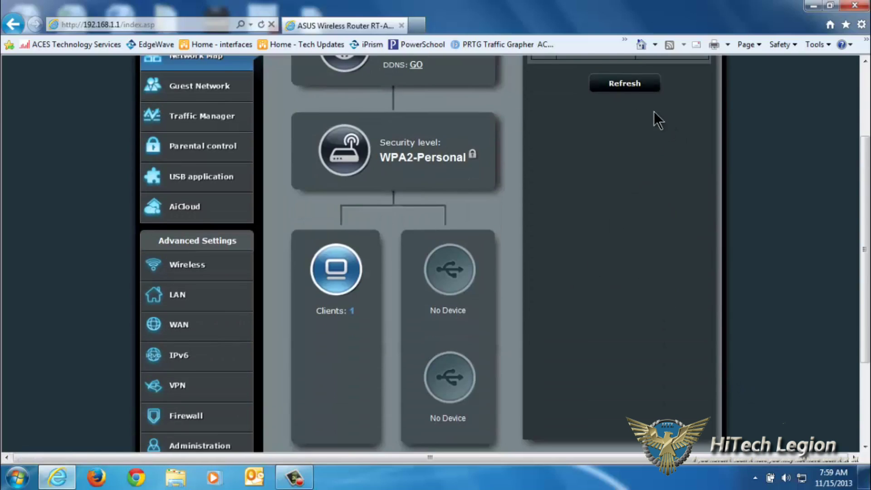
scroll(673, 249, "up", 3)
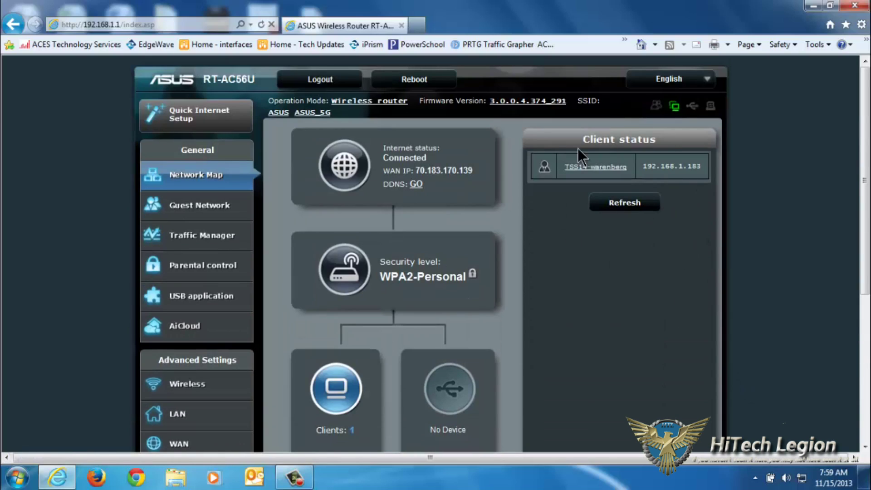
left_click(617, 205)
Show the router's System Status with SSID ASUS, WPA2-Personal and AES encryption.
scroll(573, 293, "down", 2)
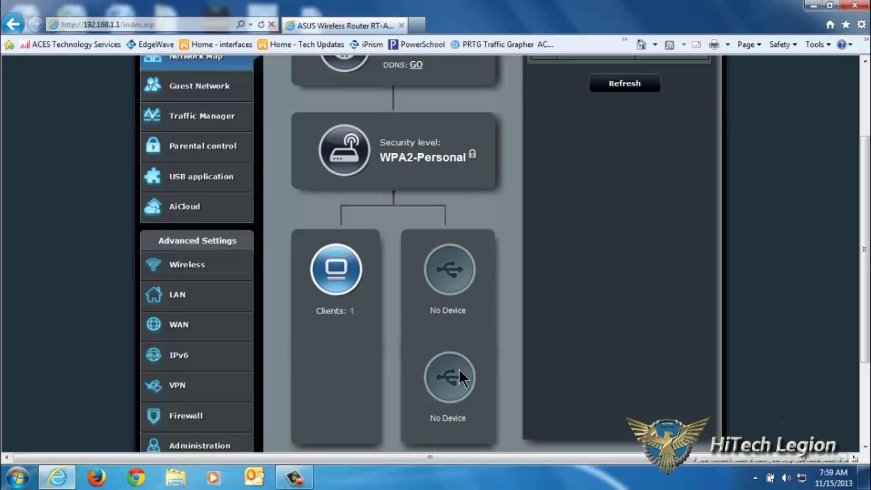
scroll(453, 280, "up", 2)
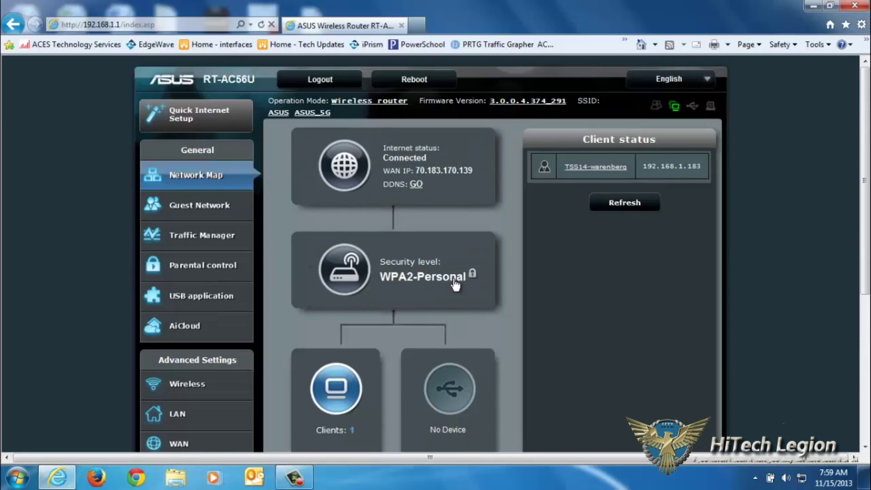
left_click(359, 284)
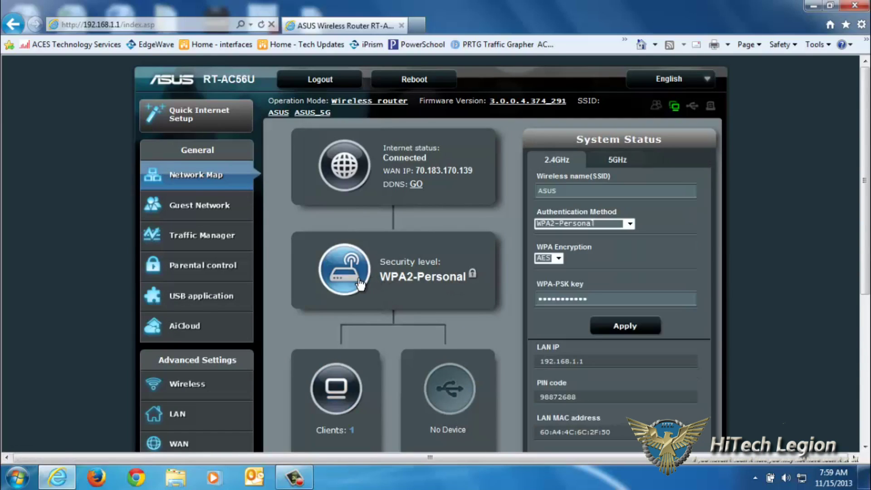
Keep WPA2-Personal authentication for 2.4GHz and view the 5GHz wireless security settings.
scroll(593, 205, "down", 1)
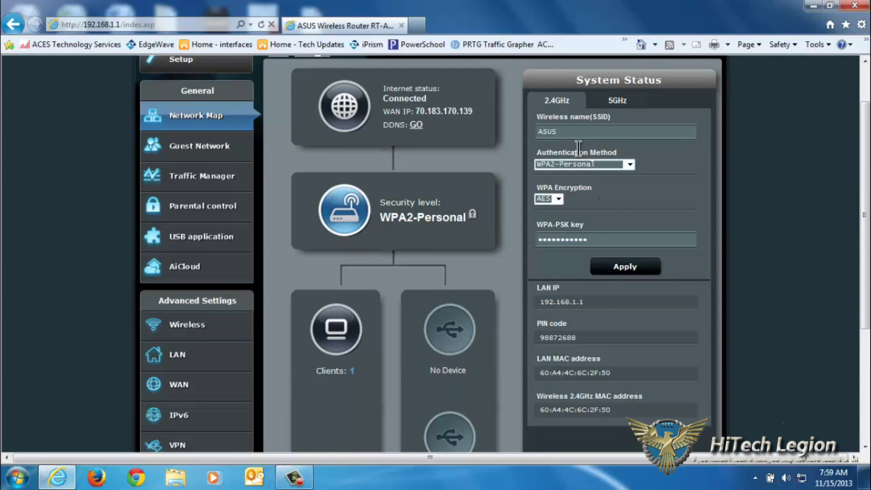
left_click(628, 165)
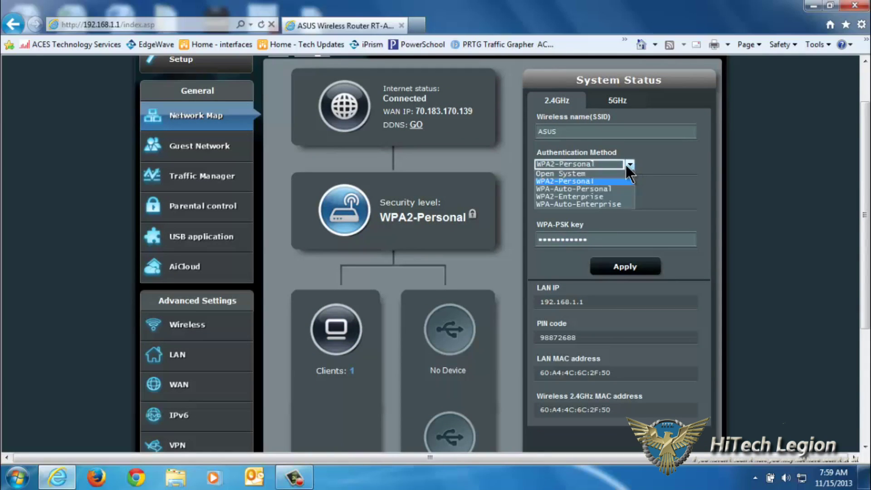
left_click(743, 167)
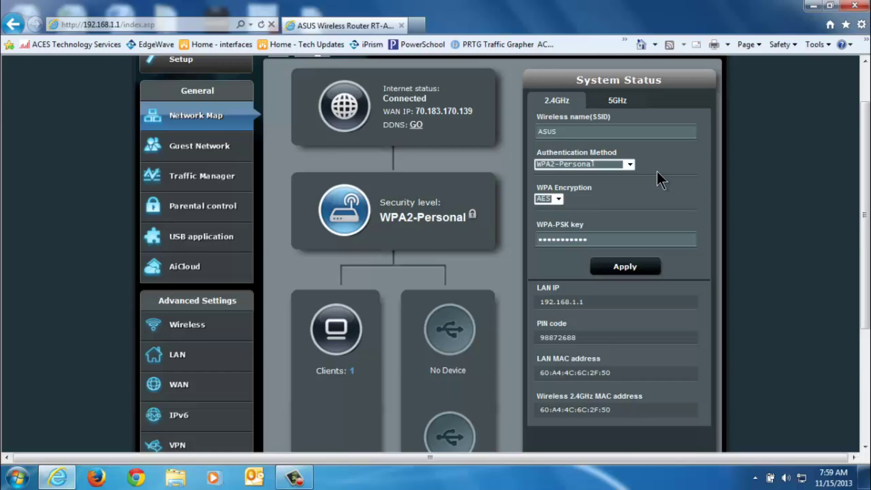
left_click(567, 105)
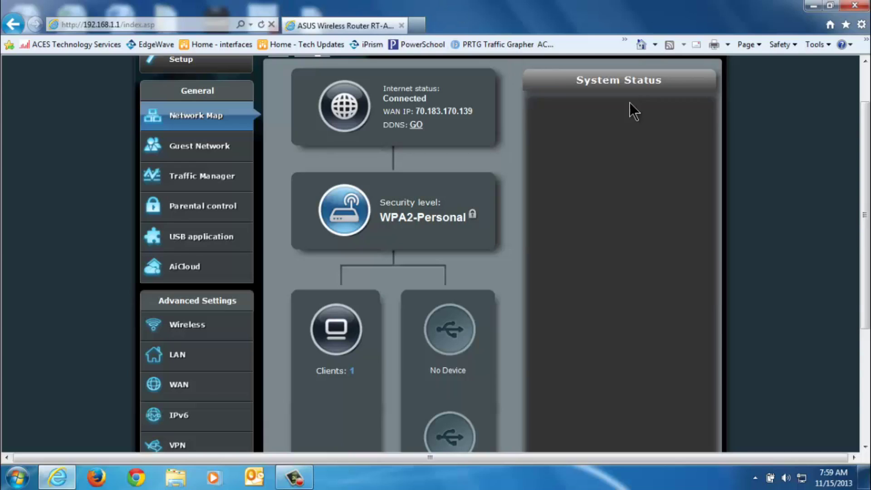
left_click(615, 104)
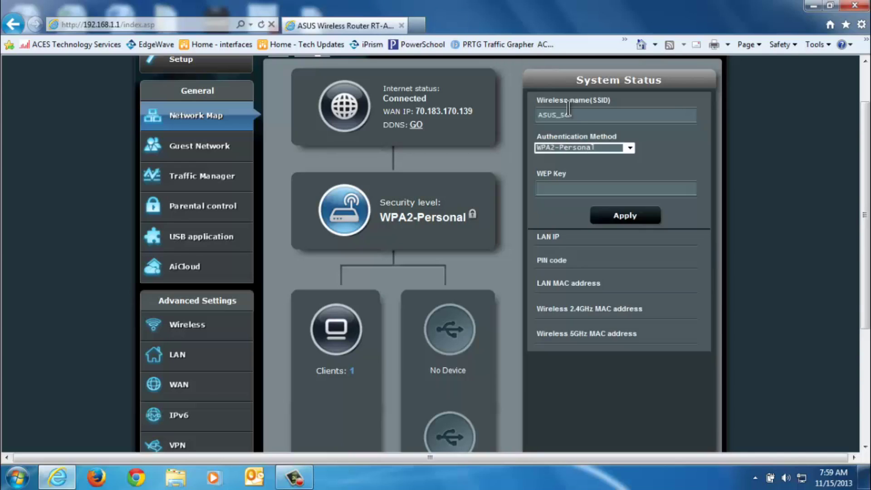
Open the Guest Network page with the browser in full screen (F11).
scroll(569, 109, "up", 1)
scroll(567, 164, "down", 3)
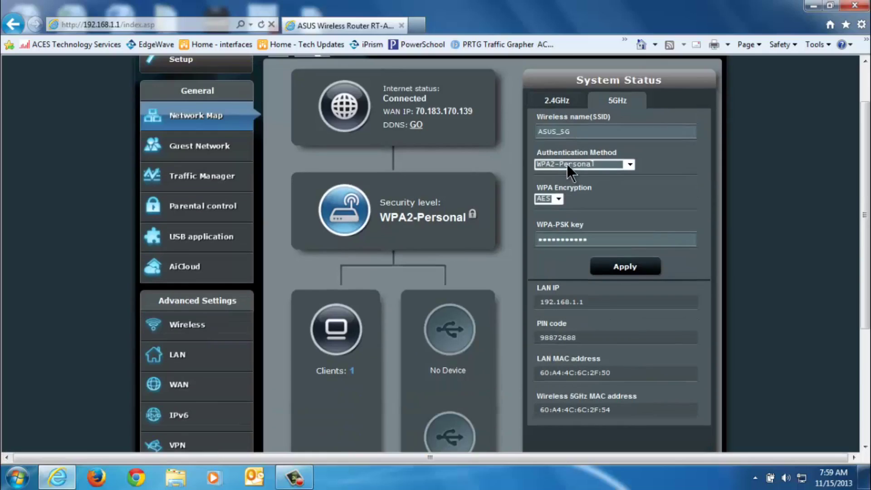
scroll(559, 153, "up", 3)
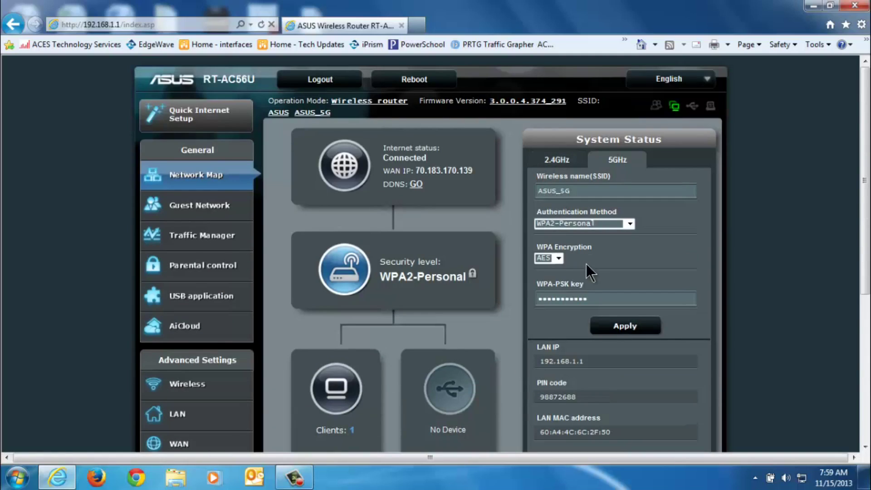
left_click(193, 219)
key("F11")
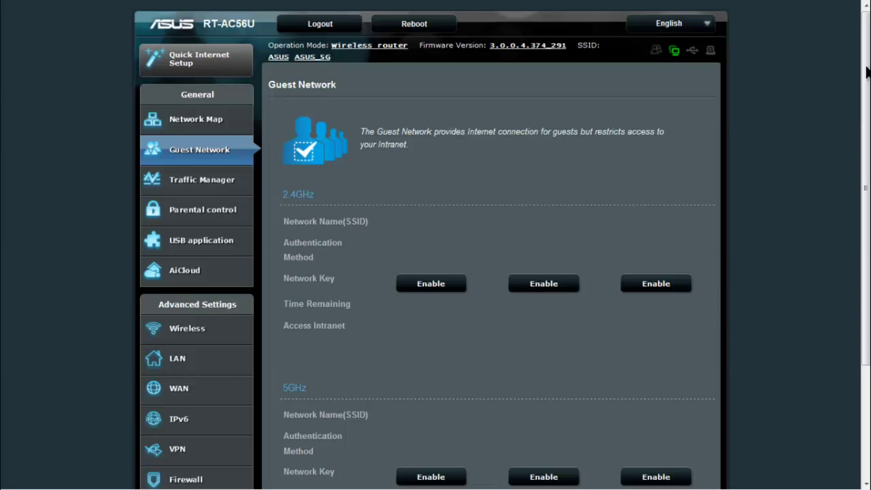
Scroll down the Guest Network page to the 2.4GHz and 5GHz guest network slots.
left_click_drag(866, 70, 862, 132)
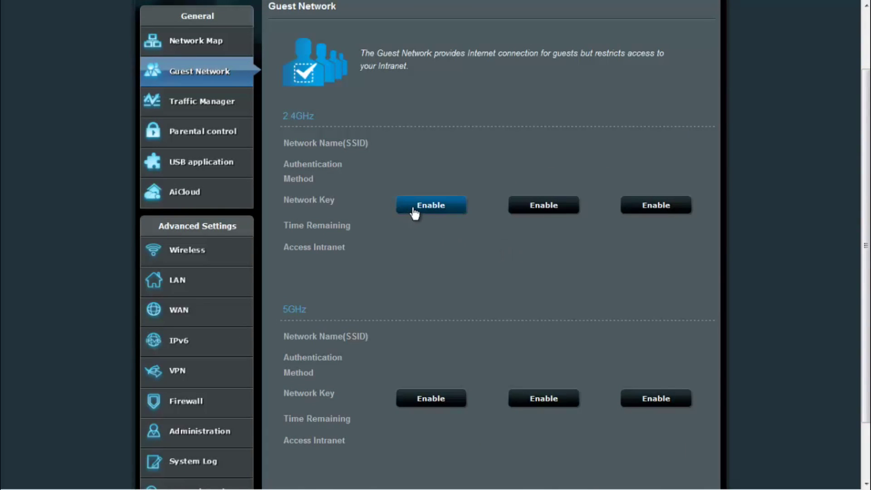
Set the first 2.4GHz guest network to Open System, Limitless access time and intranet access Disabled.
left_click(422, 211)
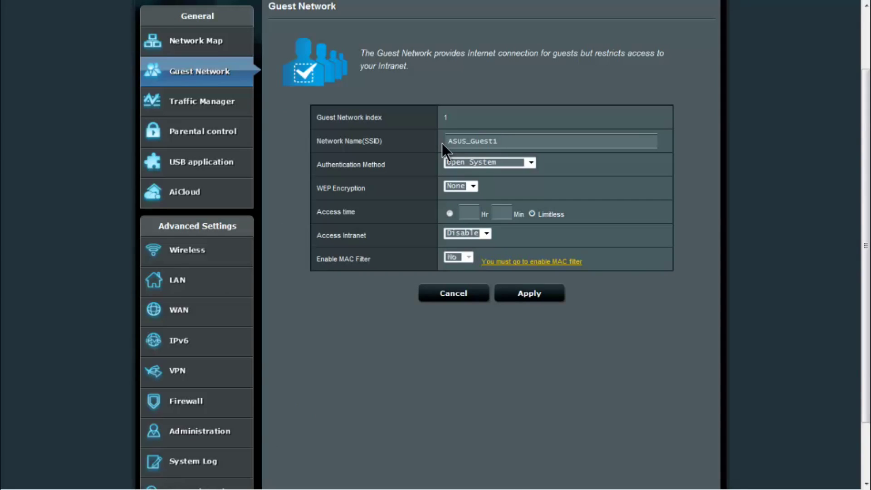
left_click(497, 162)
left_click(672, 152)
left_click(532, 214)
left_click(480, 232)
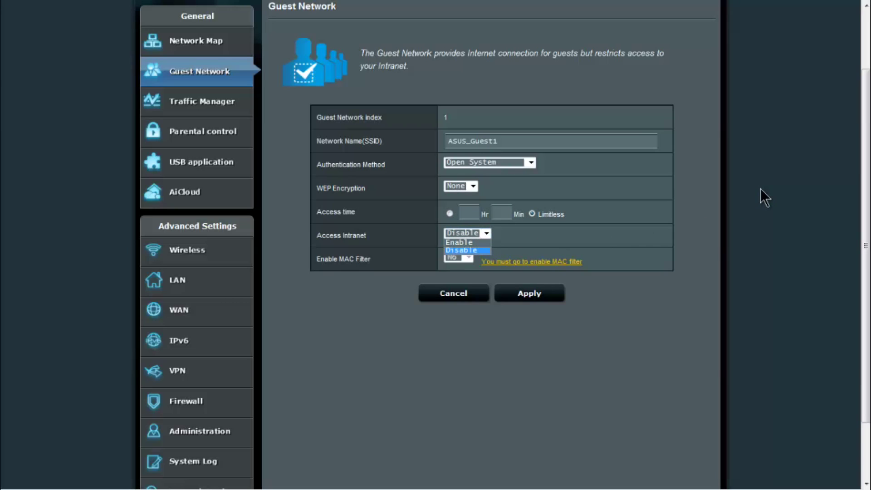
left_click(470, 249)
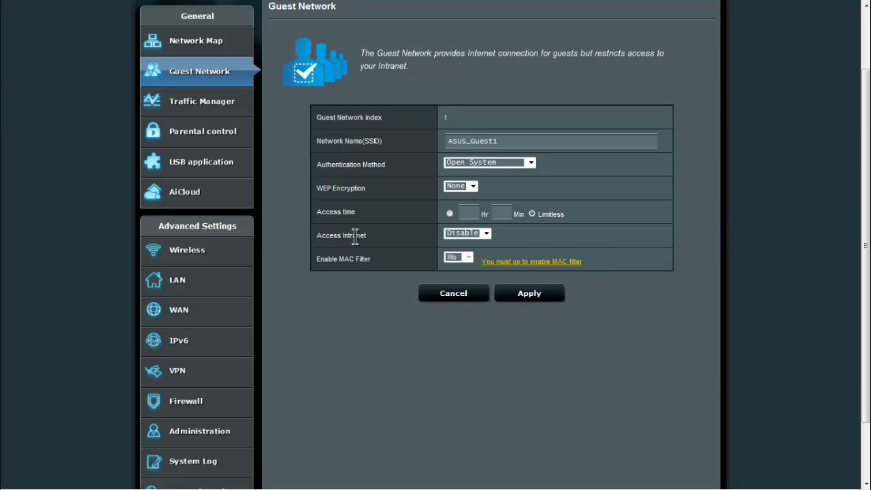
Close the guest network form without enabling it, returning to the Guest Network overview.
left_click_drag(379, 246, 389, 240)
left_click_drag(410, 290, 434, 303)
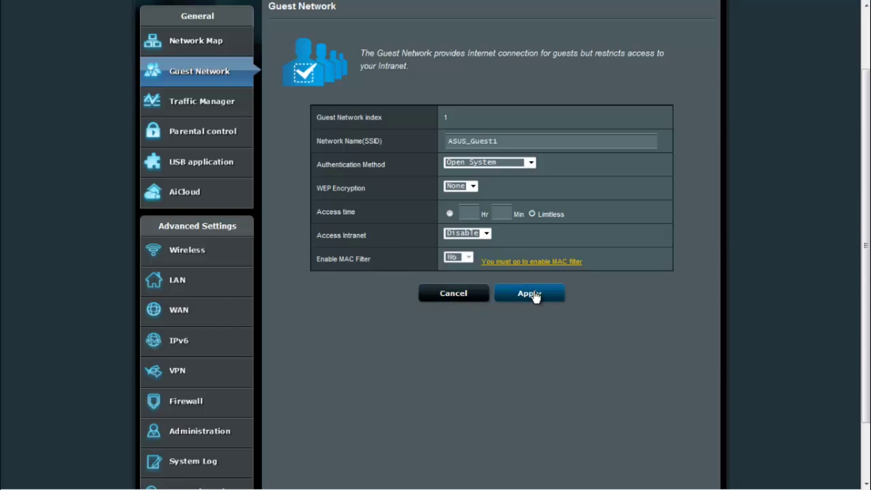
left_click(435, 298)
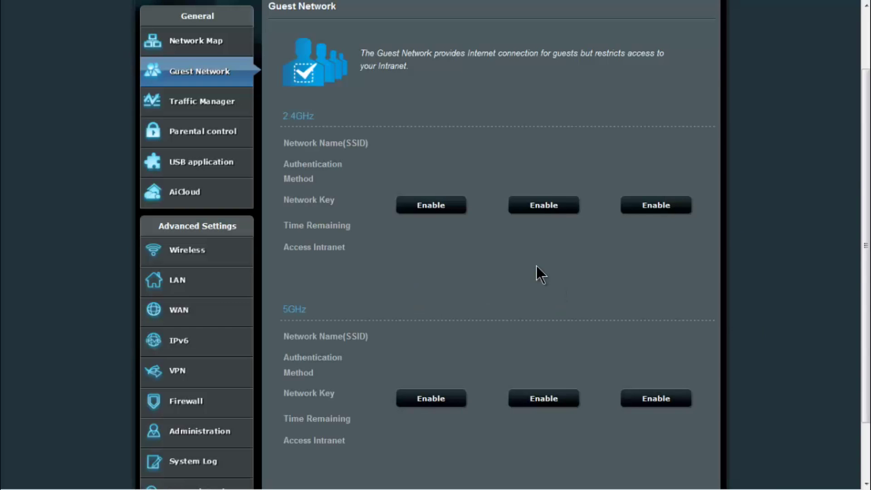
Go from the Traffic Manager QoS page to the Traffic Monitor and scroll through its internet graph.
left_click(209, 108)
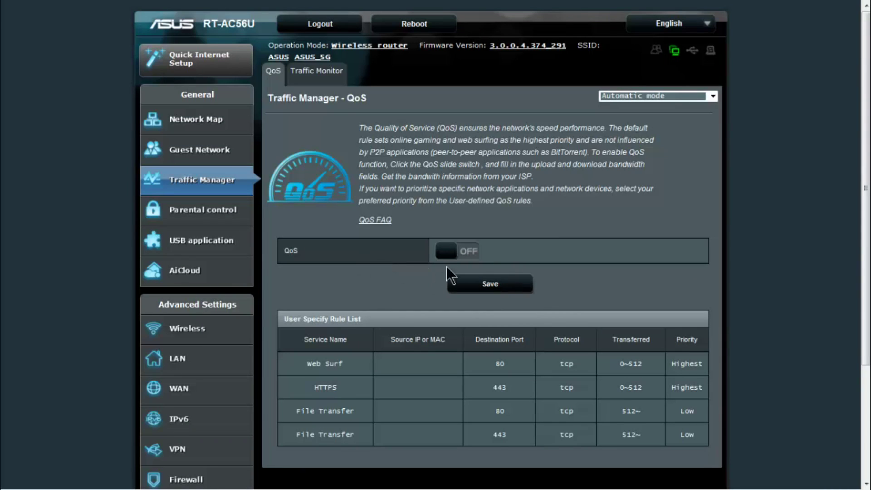
left_click(316, 70)
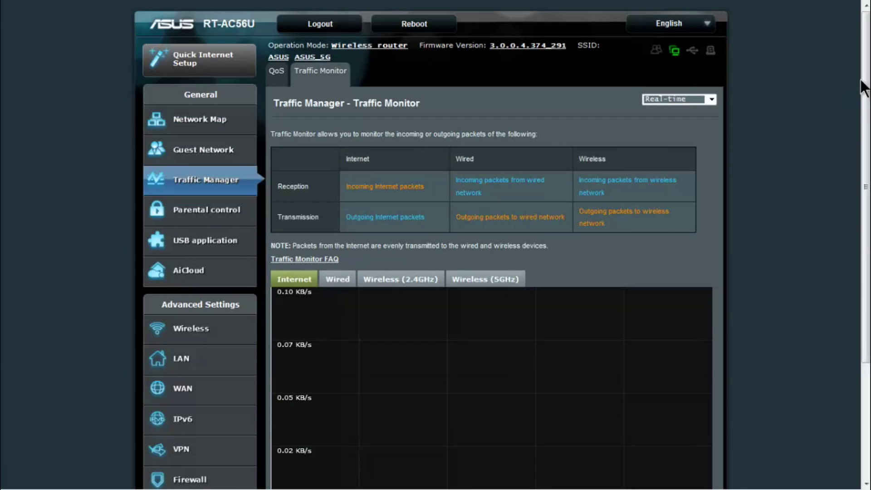
scroll(856, 136, "down", 3)
scroll(854, 163, "down", 2)
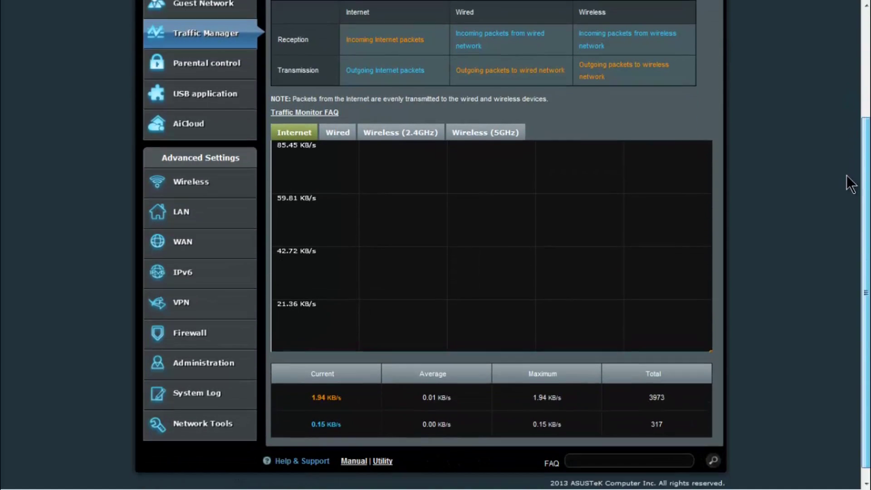
scroll(852, 166, "up", 1)
scroll(854, 181, "down", 1)
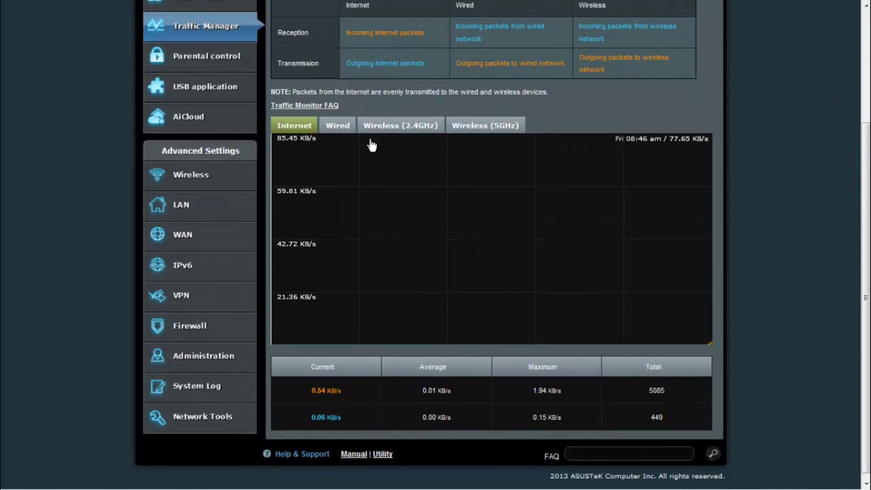
View the wired, 2.4GHz and 5GHz traffic graphs in Real-time, then go to Parental control.
left_click(333, 127)
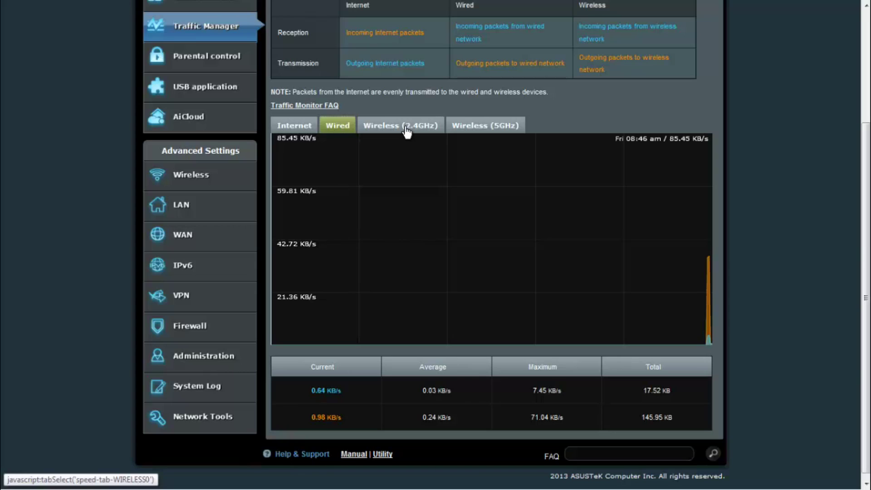
left_click(405, 130)
left_click(475, 131)
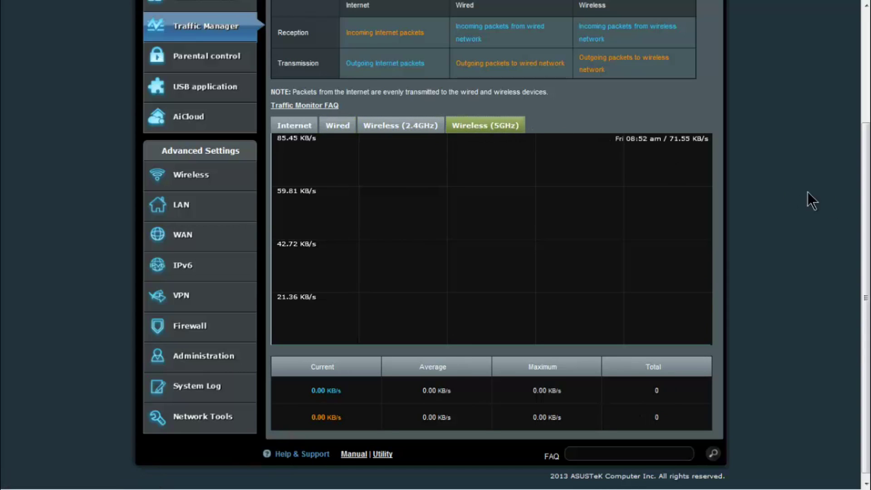
scroll(718, 94, "up", 3)
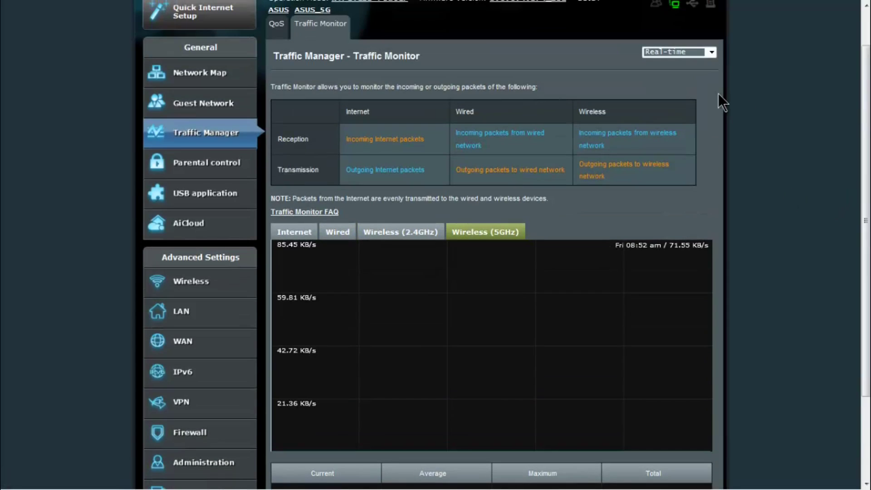
left_click(709, 52)
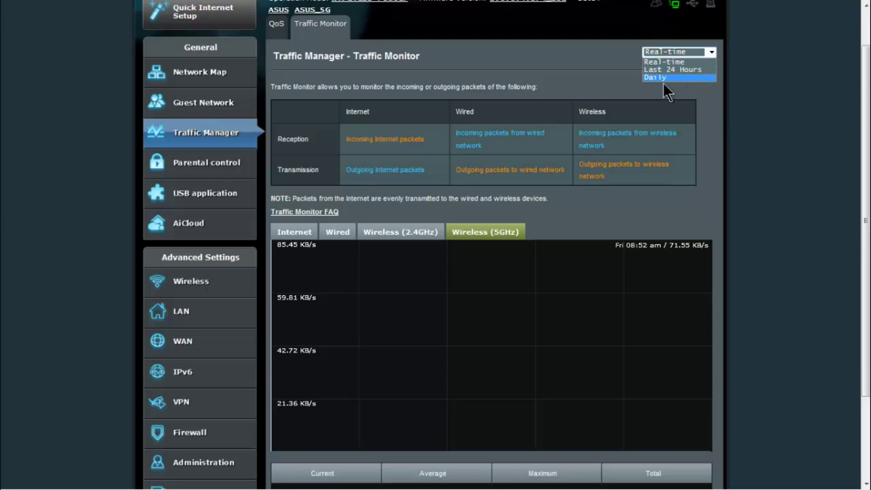
left_click(819, 124)
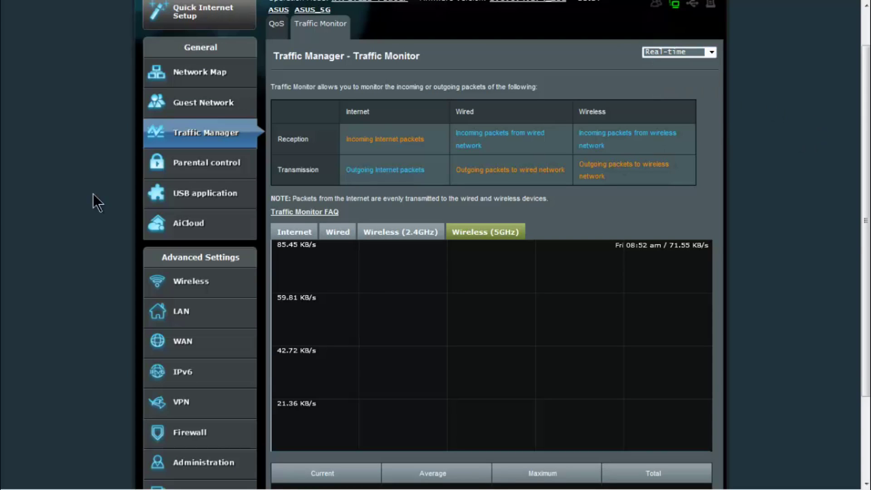
left_click(200, 165)
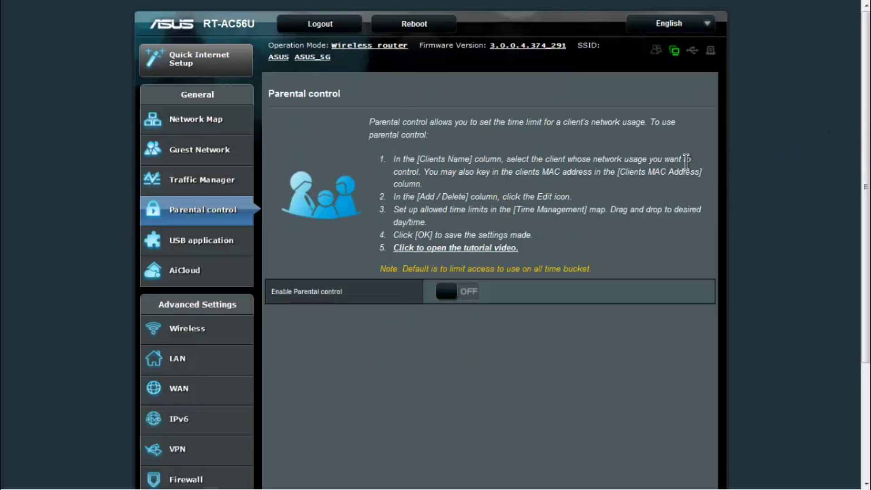
left_click(442, 291)
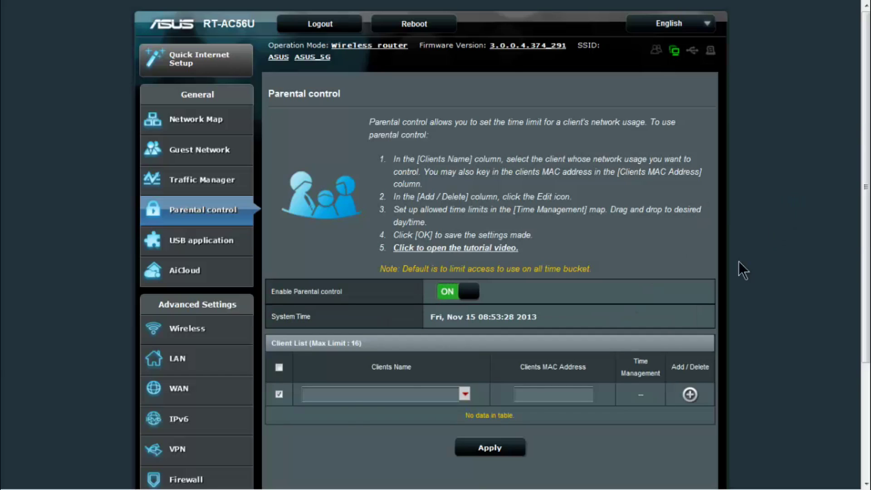
left_click(463, 394)
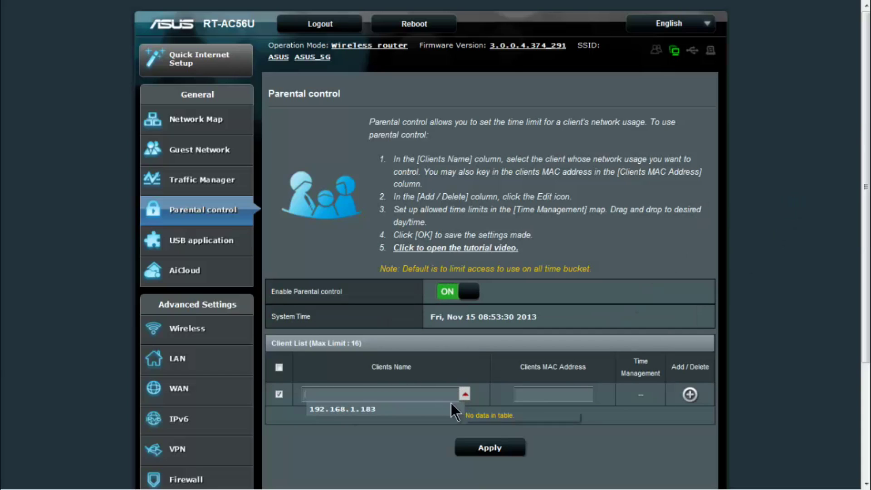
left_click(410, 409)
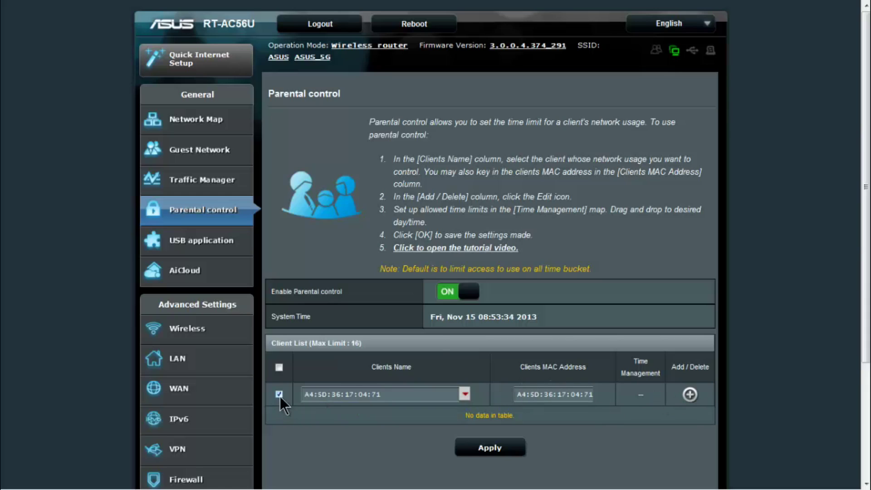
left_click(452, 295)
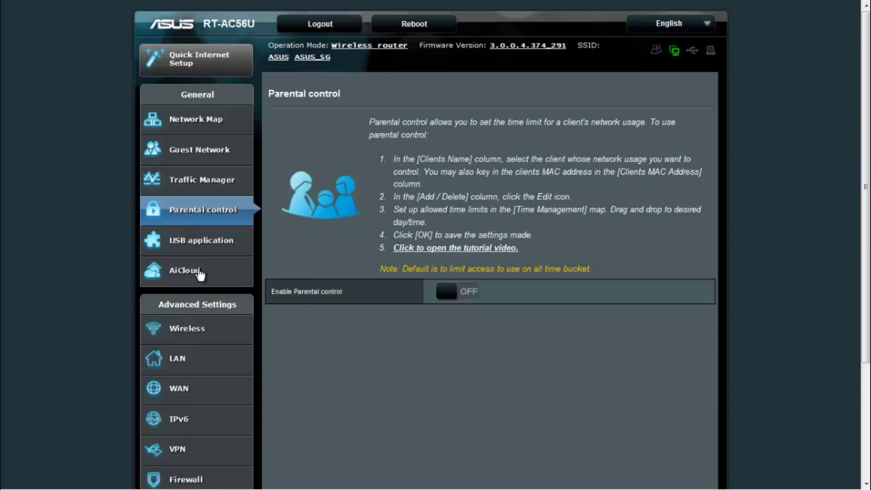
scroll(210, 432, "down", 3)
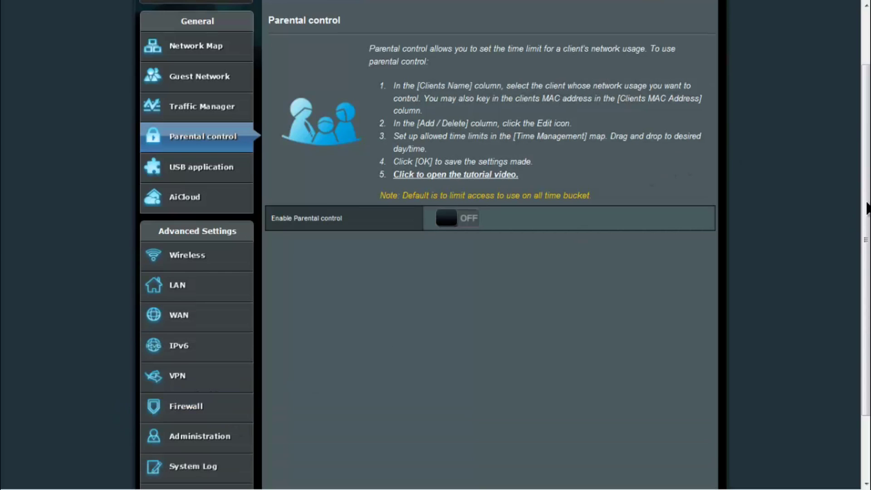
scroll(862, 218, "up", 2)
scroll(865, 204, "down", 3)
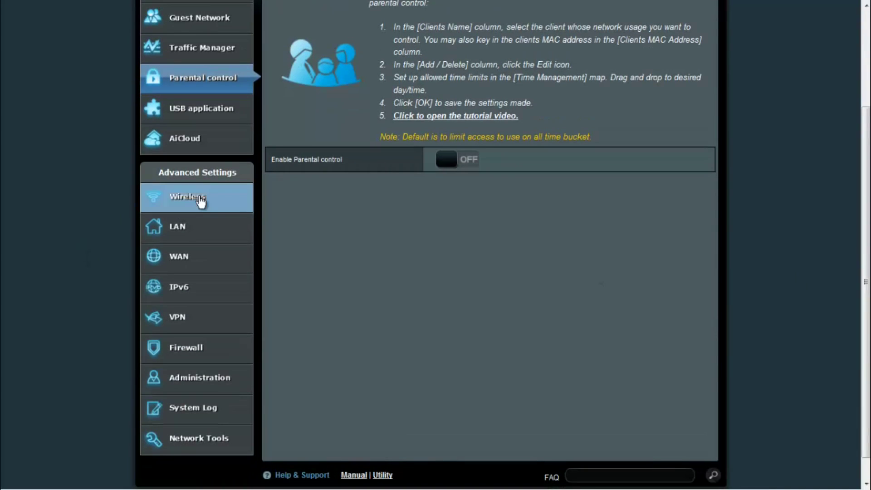
left_click(198, 196)
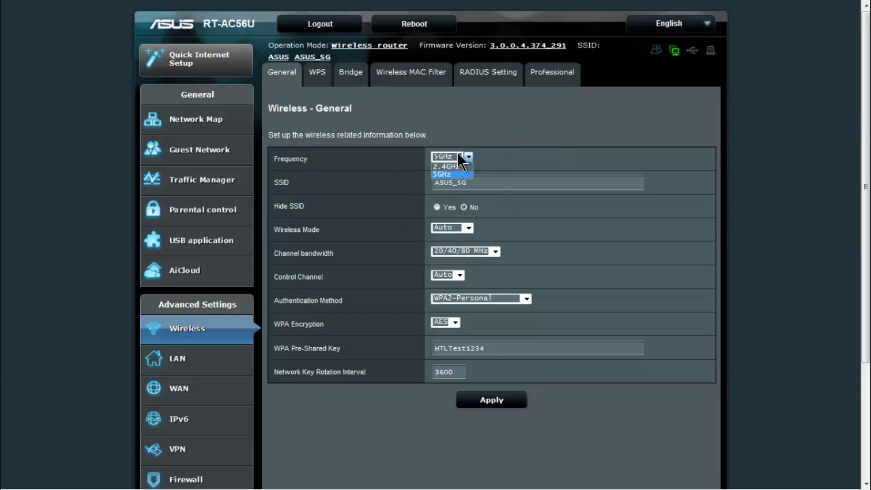
Switch the advanced wireless settings to the 2.4GHz band, then bring up the WPS page.
left_click(451, 167)
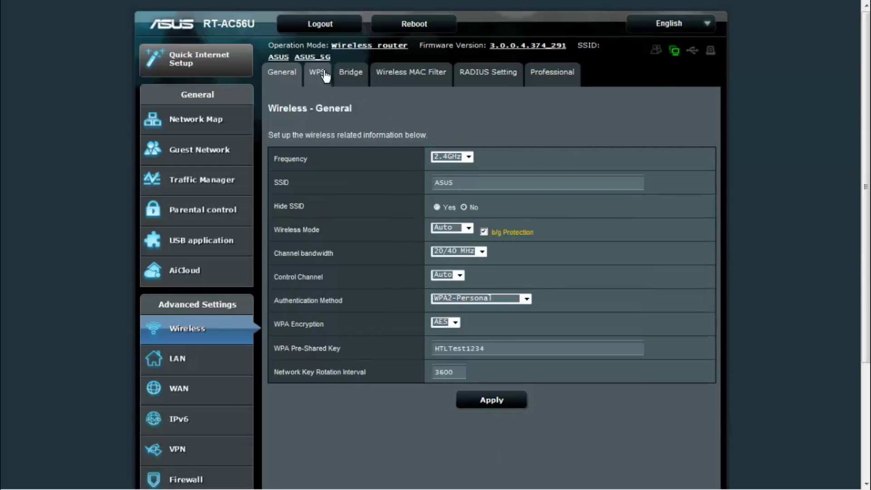
left_click(317, 76)
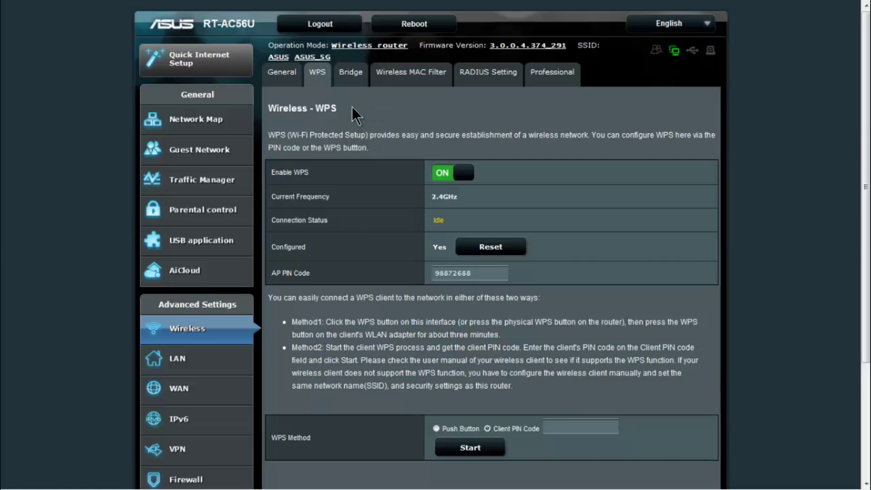
View the Bridge settings, then check Wireless MAC Filter's frequency options and its MAC list field.
left_click(354, 82)
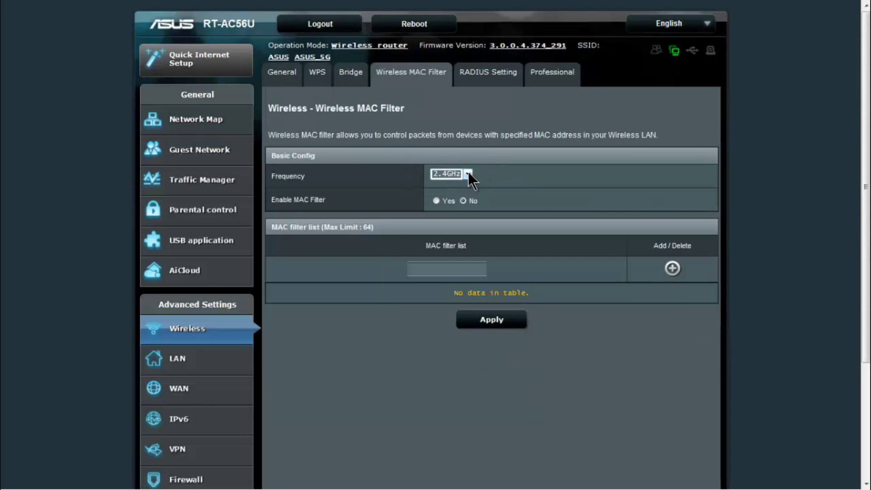
left_click(469, 172)
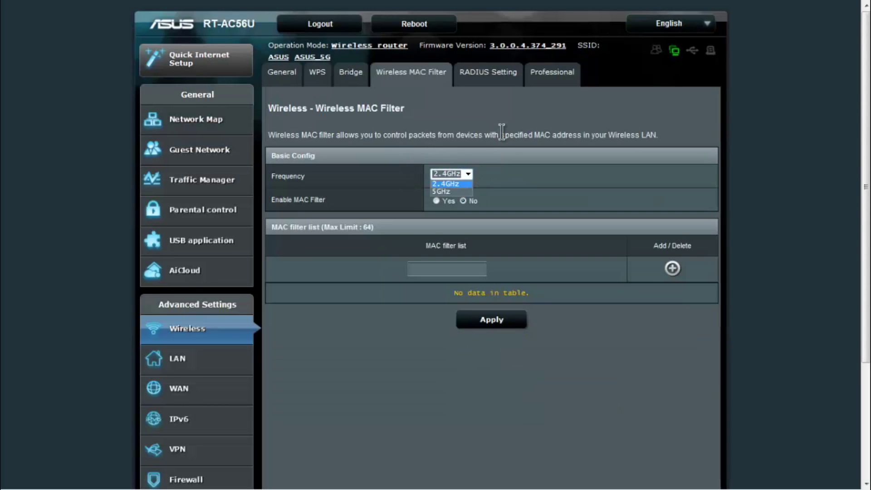
left_click(447, 268)
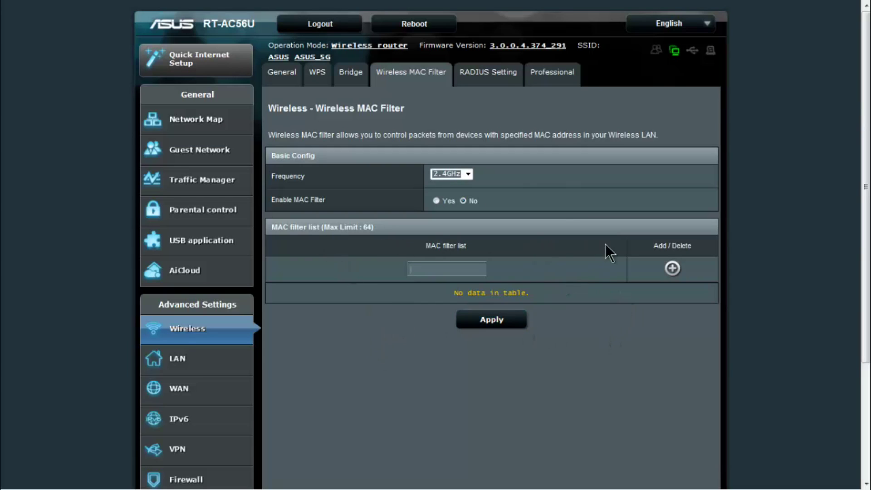
Switch the RADIUS Setting frequency band from 2.4GHz to 5GHz, then go to Professional.
left_click(490, 82)
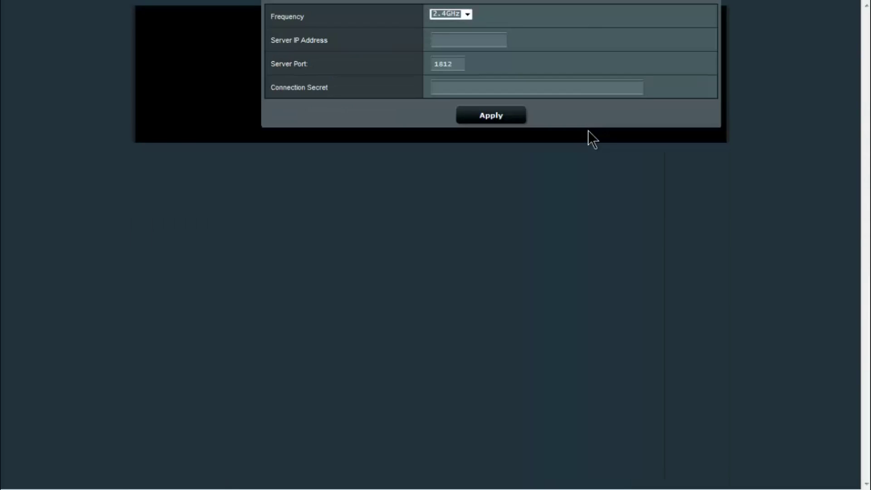
left_click(470, 171)
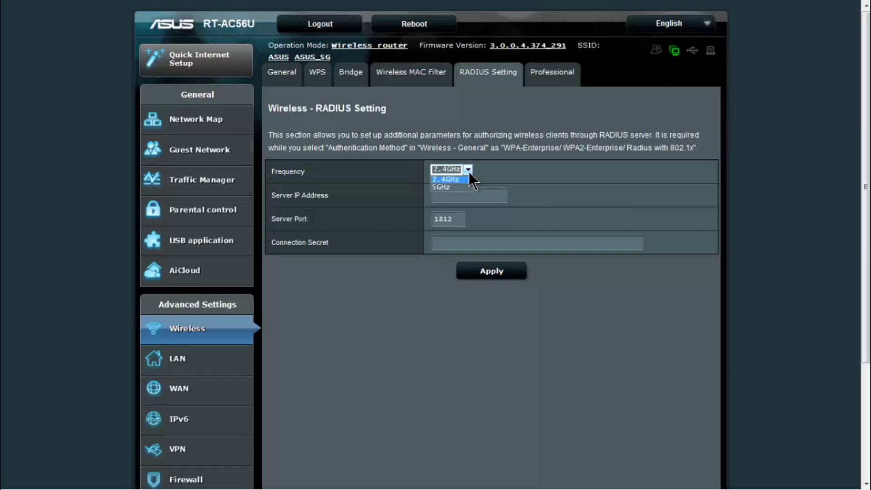
left_click(586, 114)
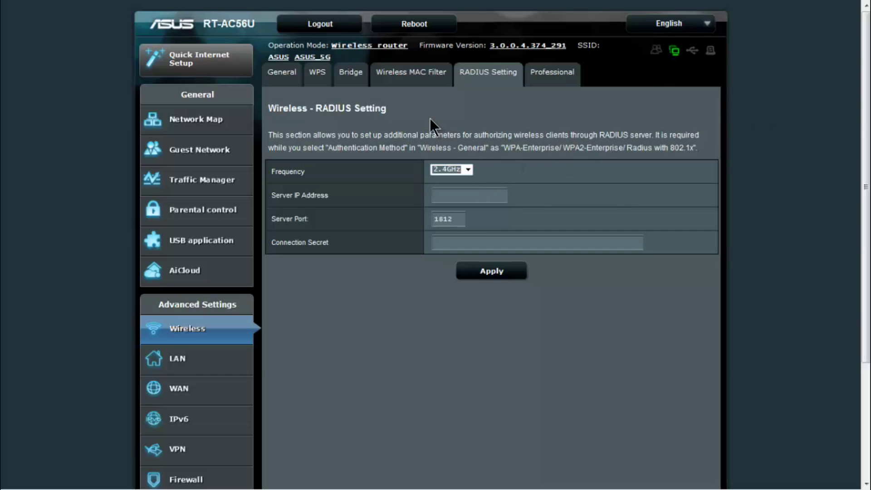
left_click(466, 168)
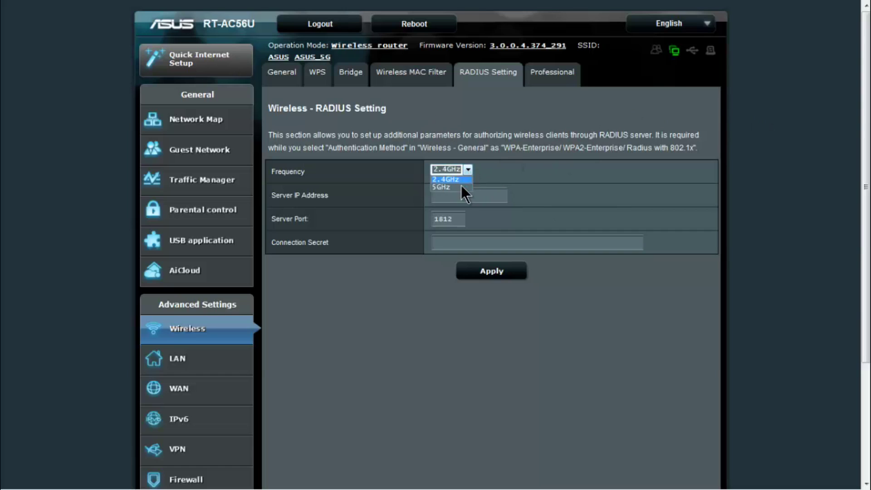
left_click(473, 149)
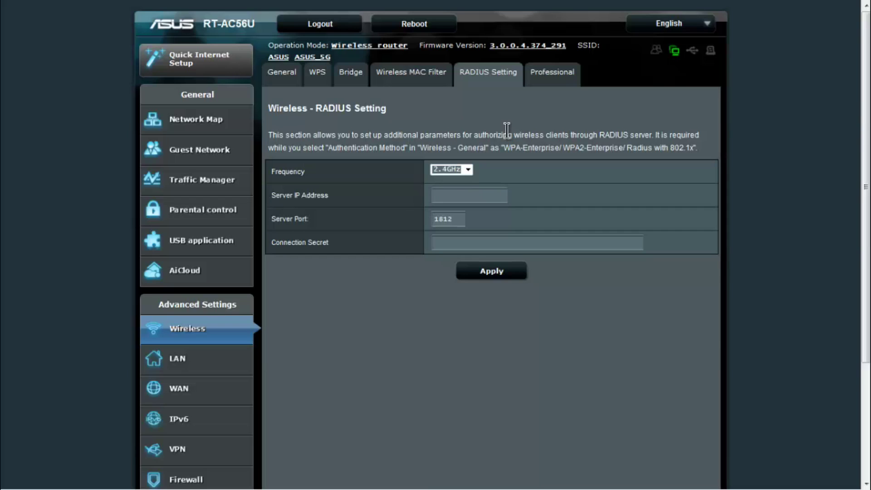
left_click(459, 167)
left_click(462, 186)
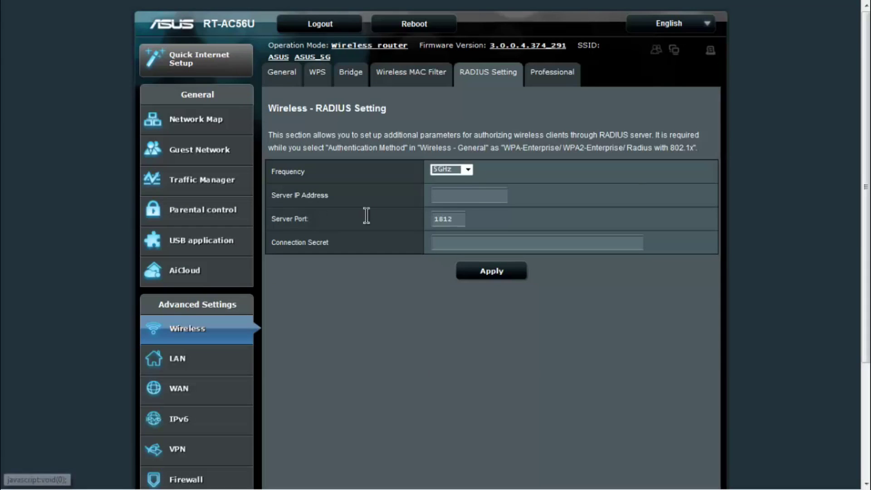
left_click(510, 195)
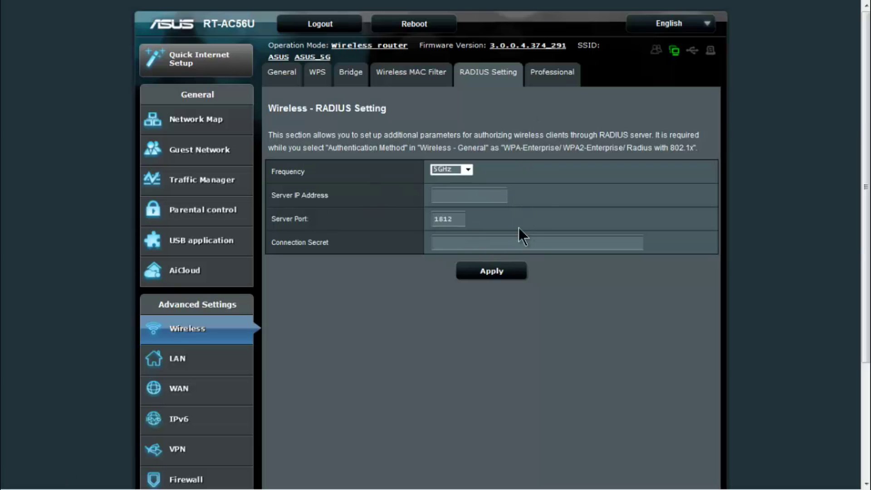
left_click(554, 78)
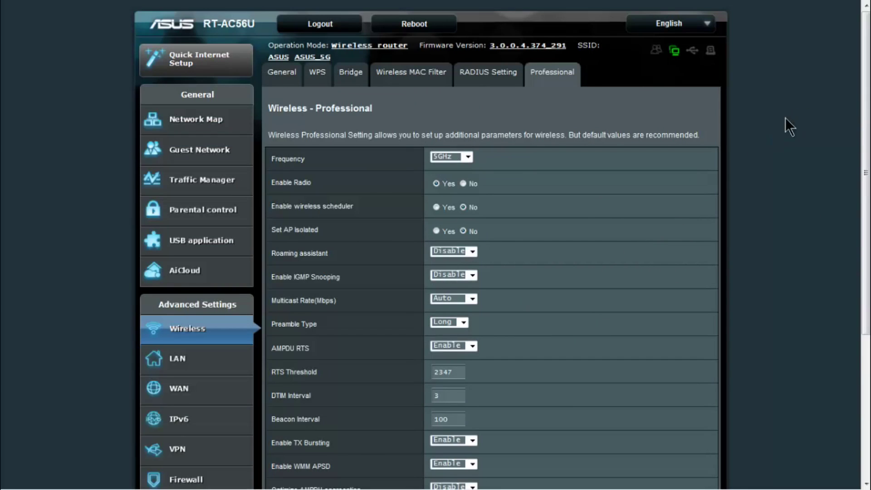
Scroll the 5GHz Wireless - Professional page down to the 80 mW Tx power adjustment.
left_click_drag(864, 75, 858, 132)
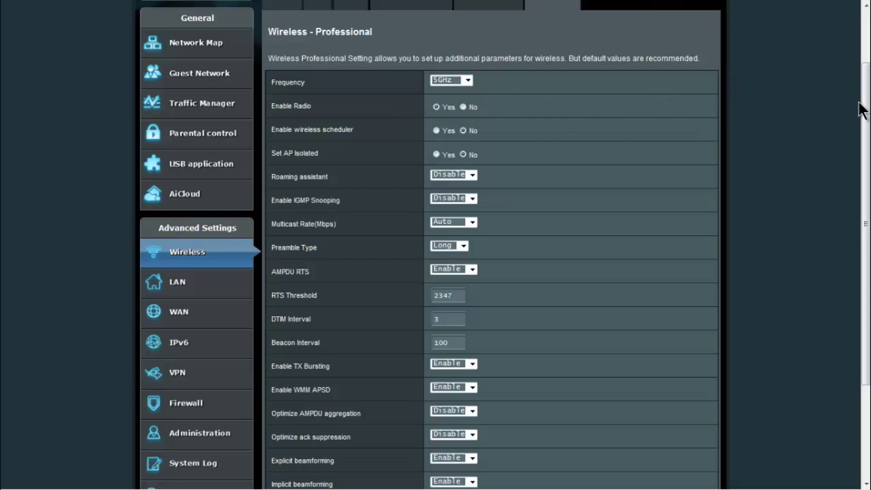
left_click_drag(864, 118, 846, 172)
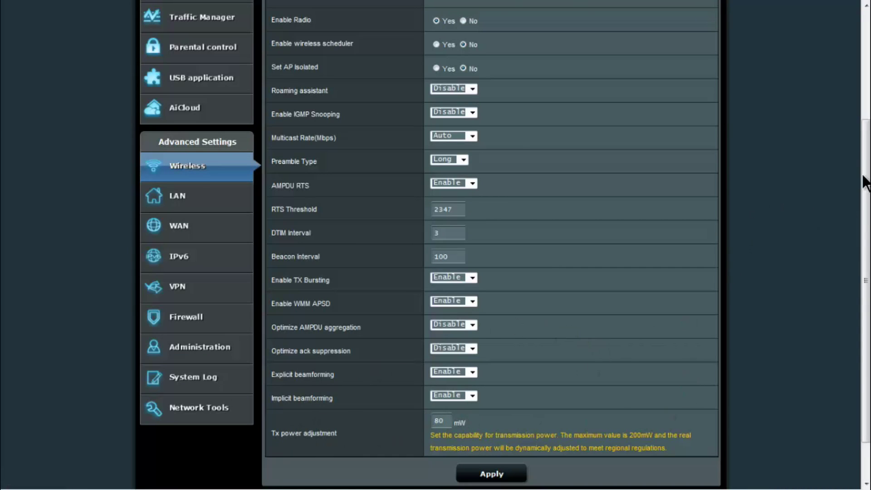
left_click_drag(863, 181, 864, 128)
On the LAN IP page, edit the router IP address's third octet to 0.
left_click(173, 285)
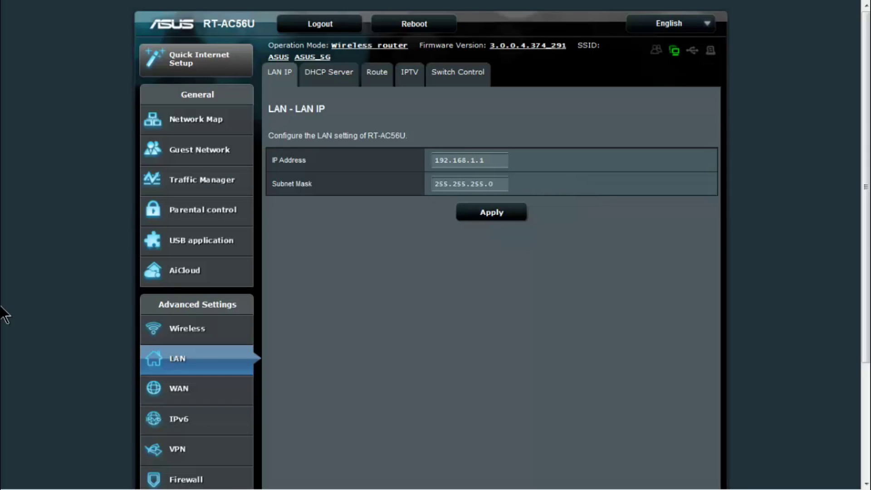
key("BackSpace")
type("0")
On the DHCP Server page, touch the domain name field and reserve 192.168.1.183 for a listed client.
left_click(319, 80)
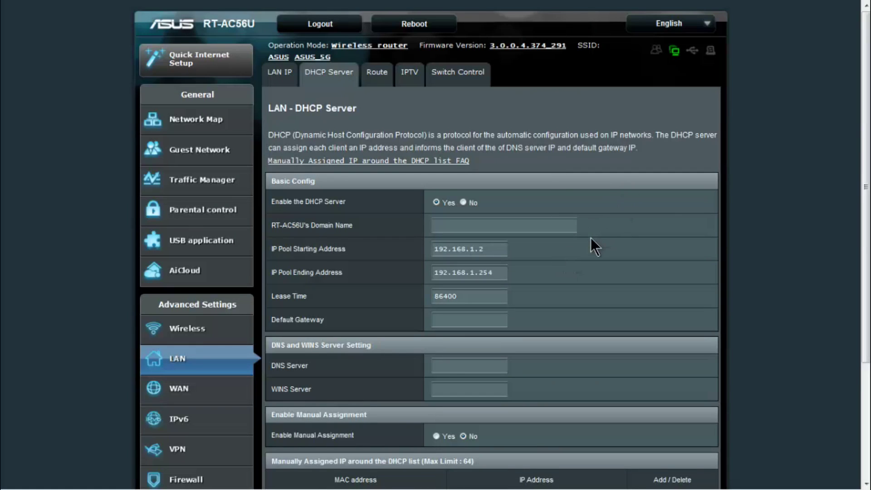
left_click_drag(866, 93, 866, 148)
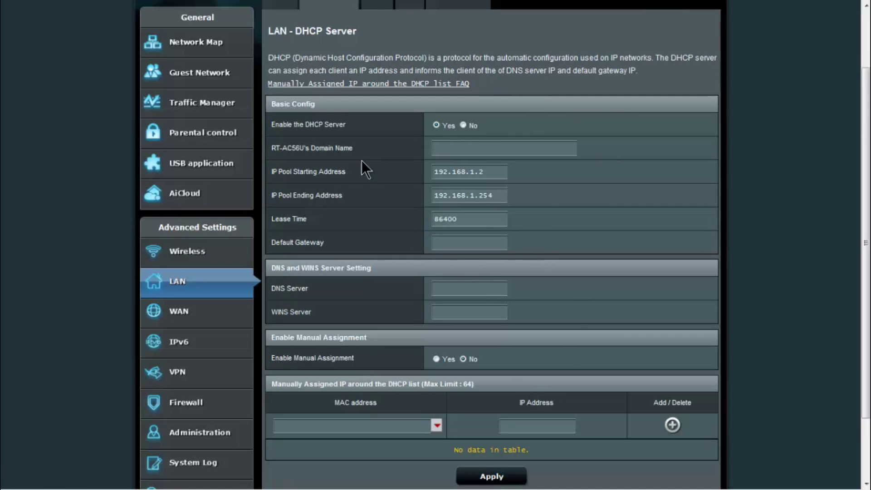
left_click(459, 147)
left_click(437, 425)
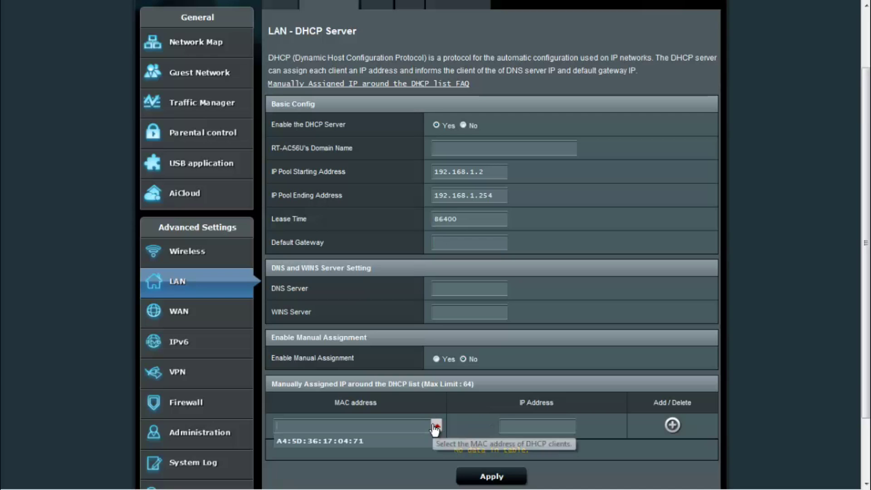
left_click(411, 441)
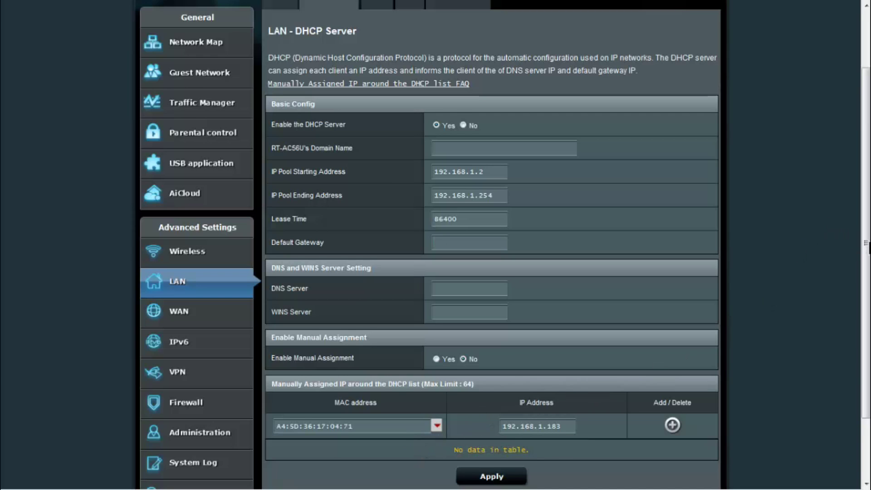
scroll(818, 214, "down", 3)
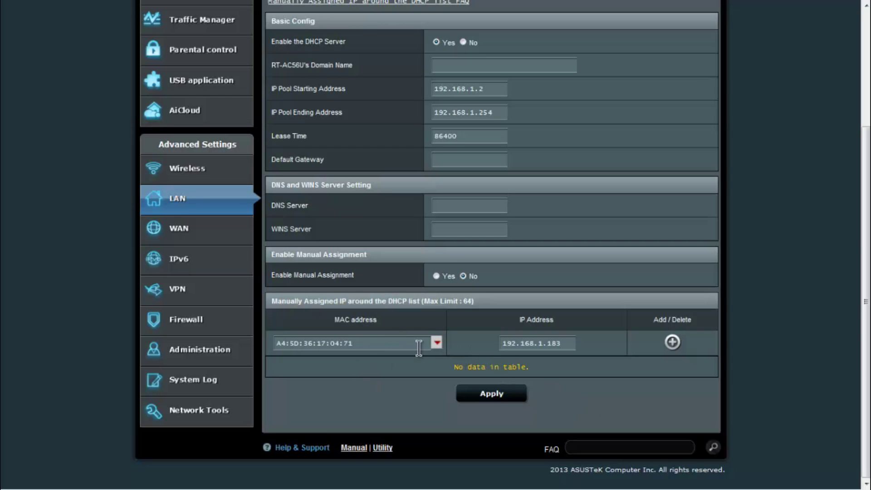
Re-pick the client MAC address for manual assignment, select the reserved IP's last digits, and scroll up.
left_click(438, 344)
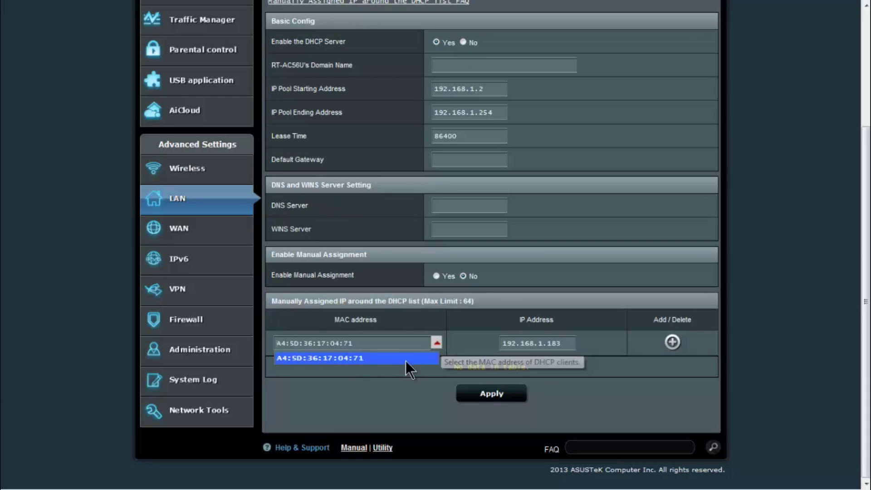
left_click(399, 358)
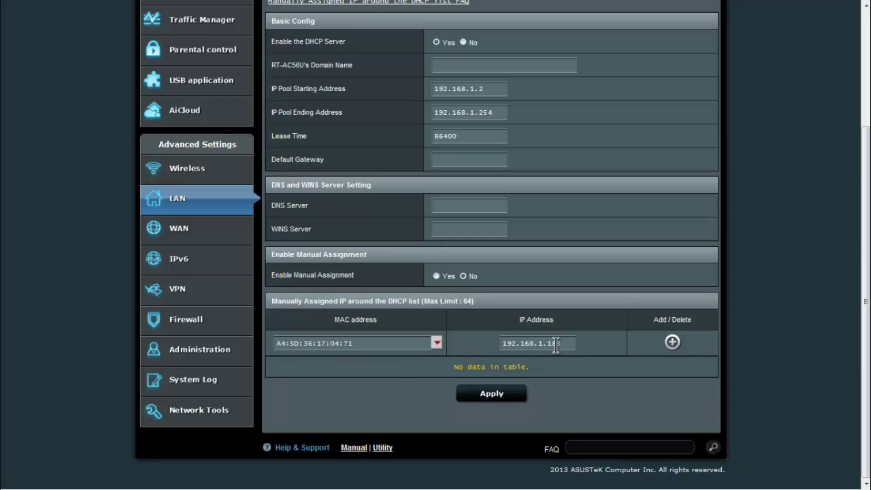
left_click_drag(565, 344, 554, 344)
scroll(830, 210, "up", 4)
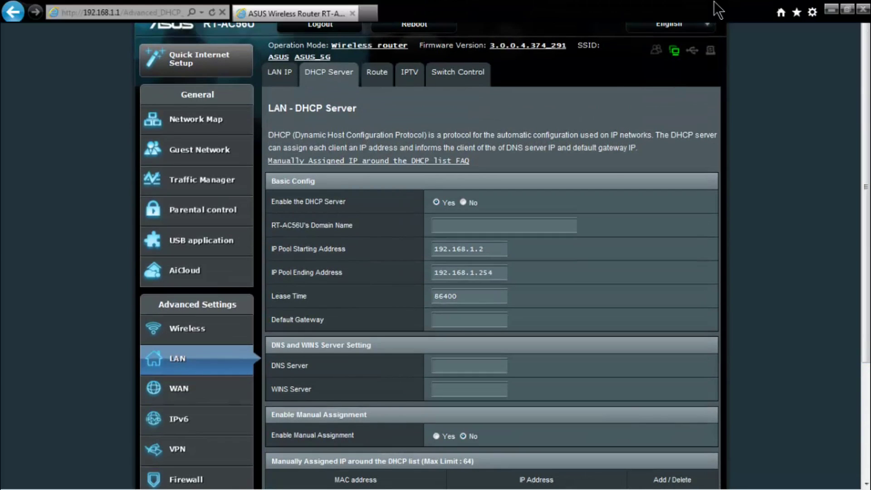
mouse_move(717, 9)
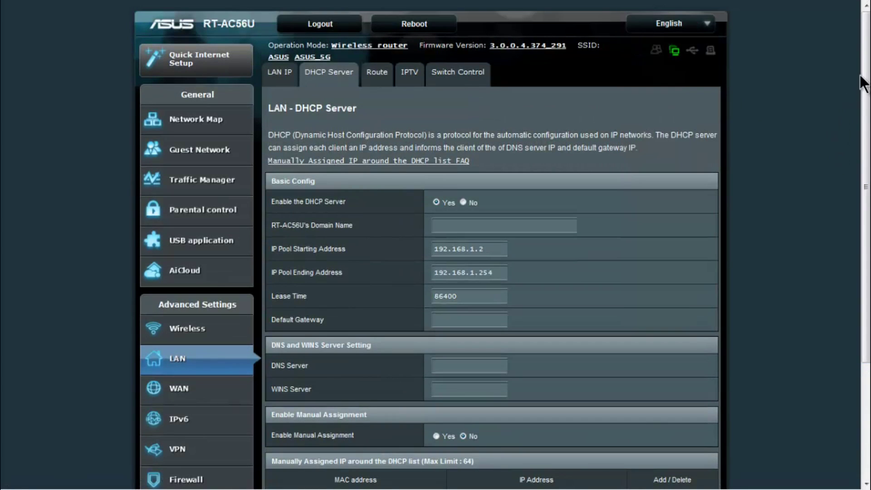
Review the LAN static route page and its list of known client addresses.
left_click(386, 77)
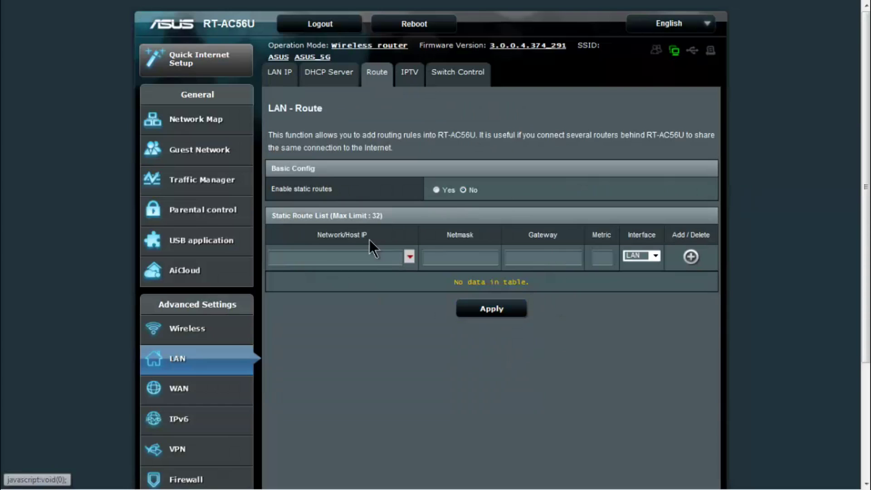
left_click(409, 257)
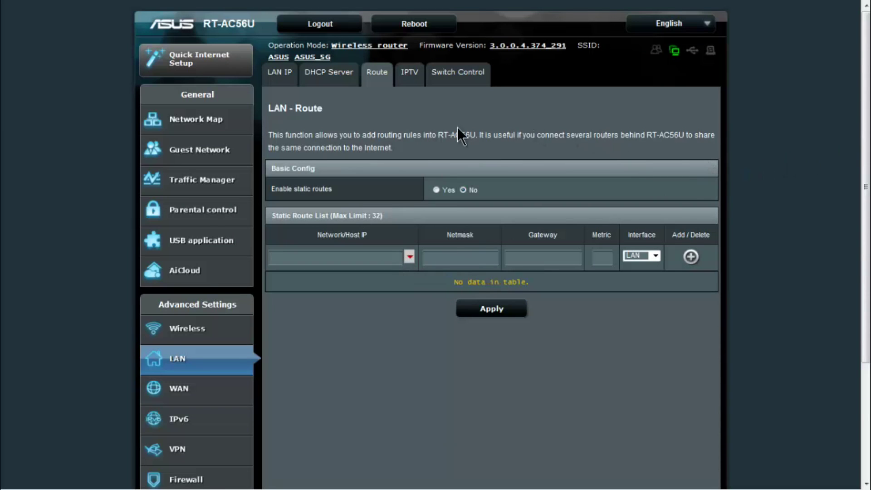
scroll(463, 136, "down", 3)
scroll(469, 147, "up", 3)
Check IPTV ISP profiles keeping None, view Switch Control, then open WAN Internet Connection.
left_click(410, 73)
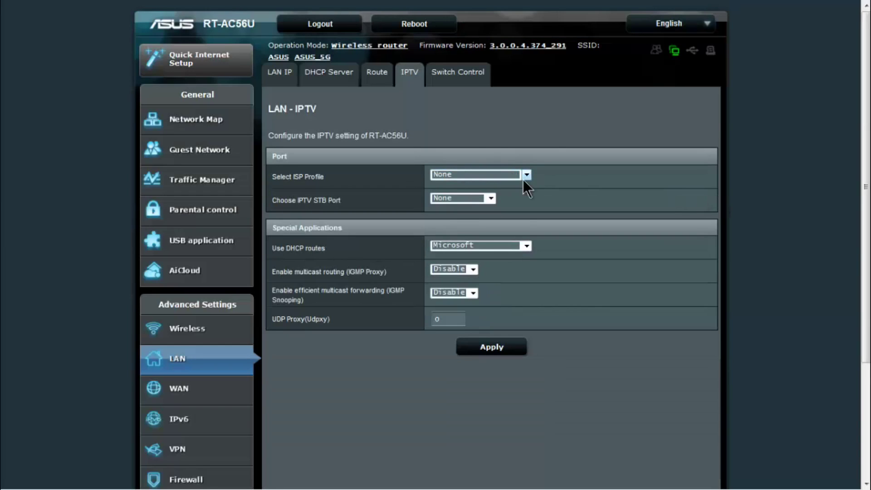
left_click(527, 177)
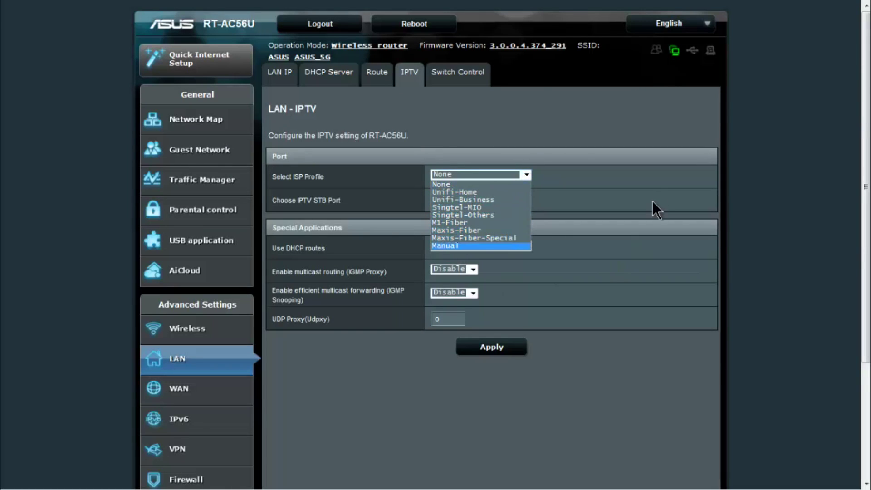
left_click(518, 119)
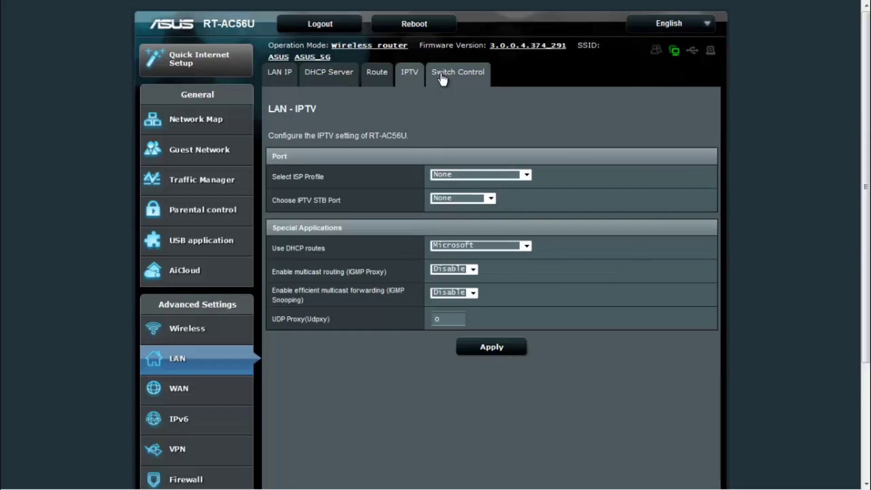
left_click(444, 78)
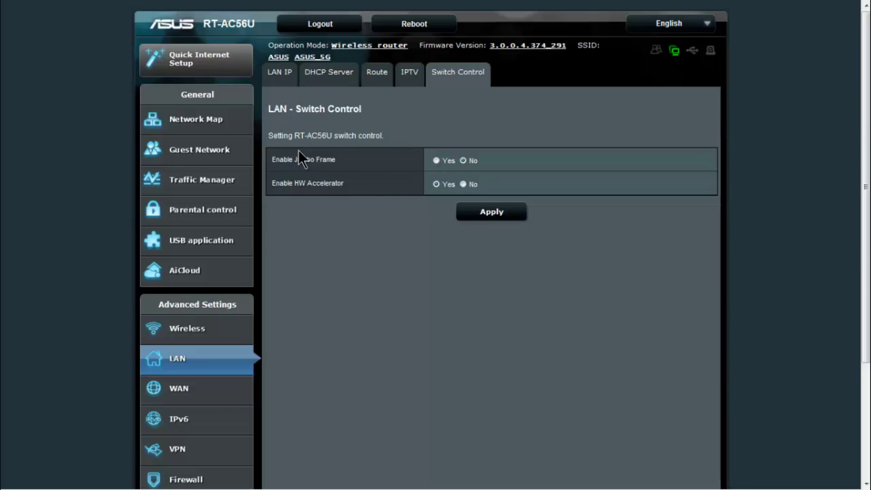
left_click(190, 396)
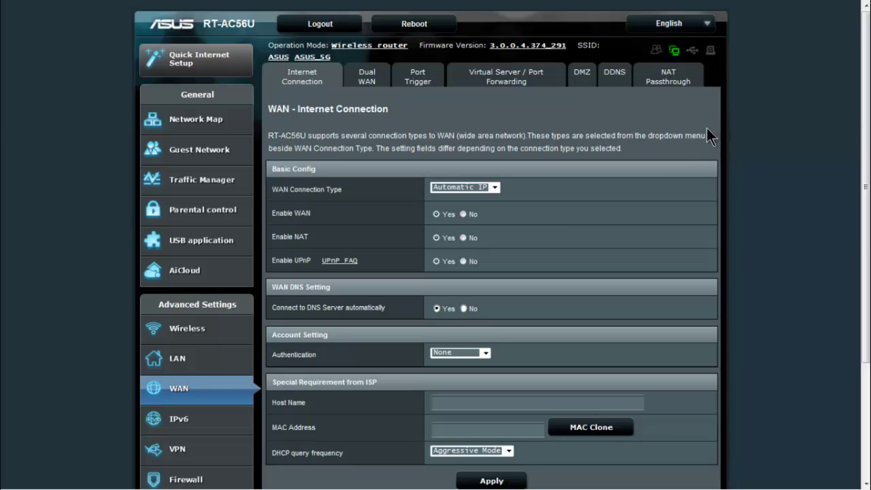
Keep Automatic IP as the WAN connection type and scroll through the Internet Connection page.
left_click(490, 192)
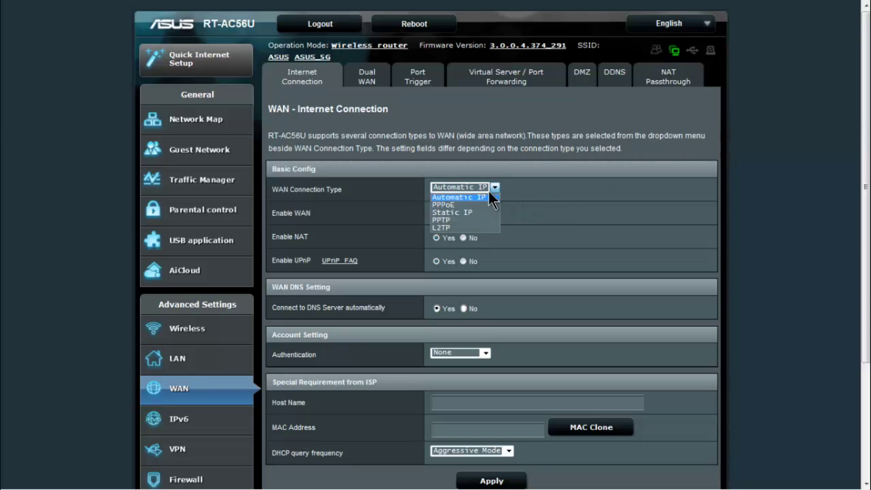
left_click(748, 140)
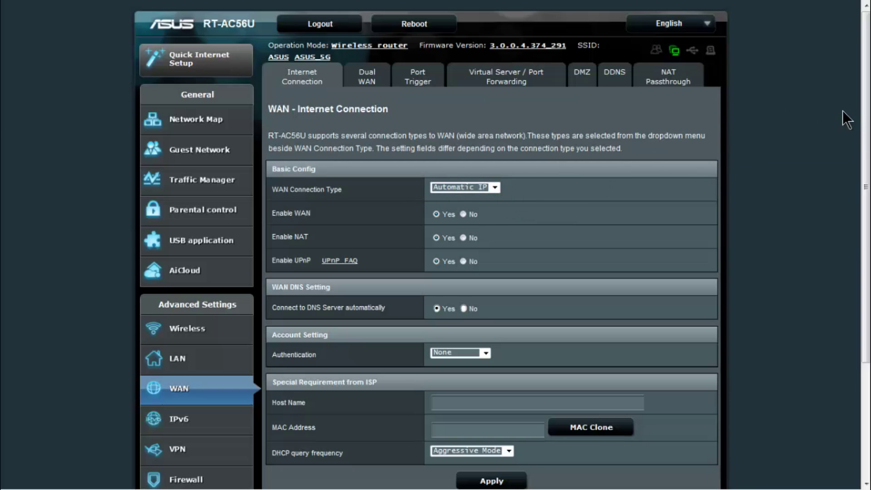
scroll(864, 116, "down", 2)
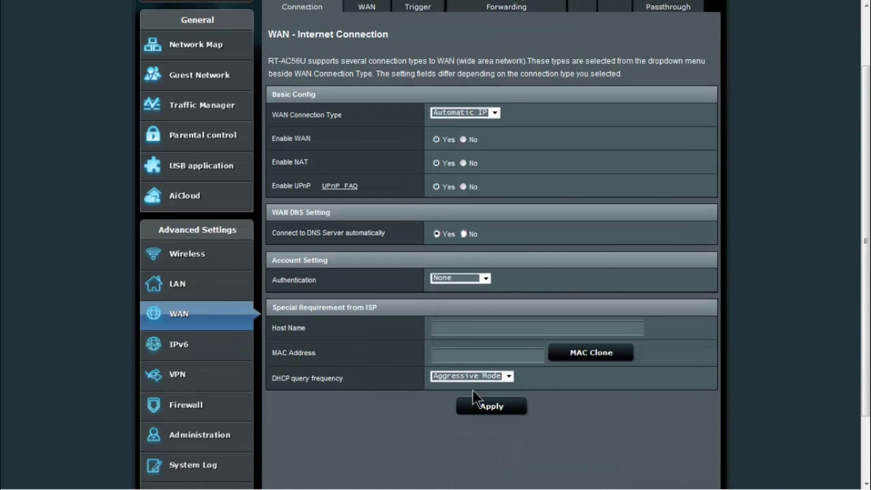
left_click_drag(865, 268, 865, 184)
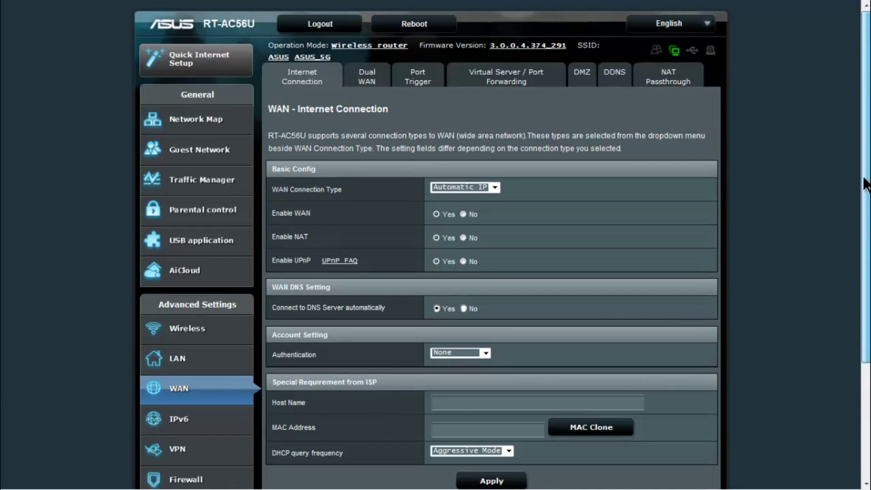
On the Dual WAN tab, keep WAN as the primary connection, then go to Port Trigger.
left_click(380, 80)
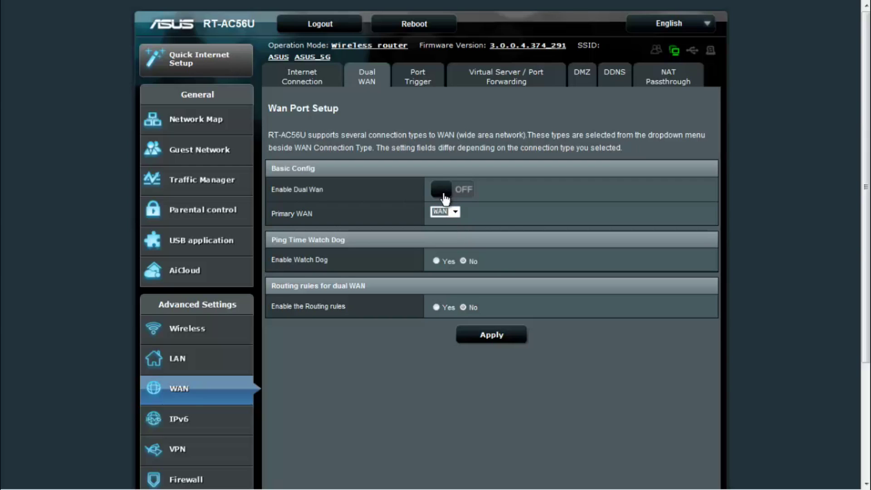
left_click(455, 212)
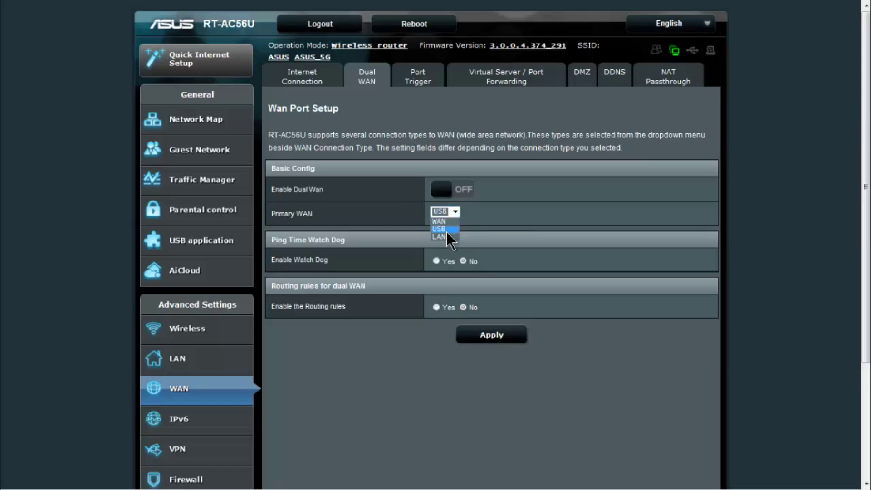
left_click(439, 222)
left_click(455, 212)
left_click(453, 212)
left_click(450, 221)
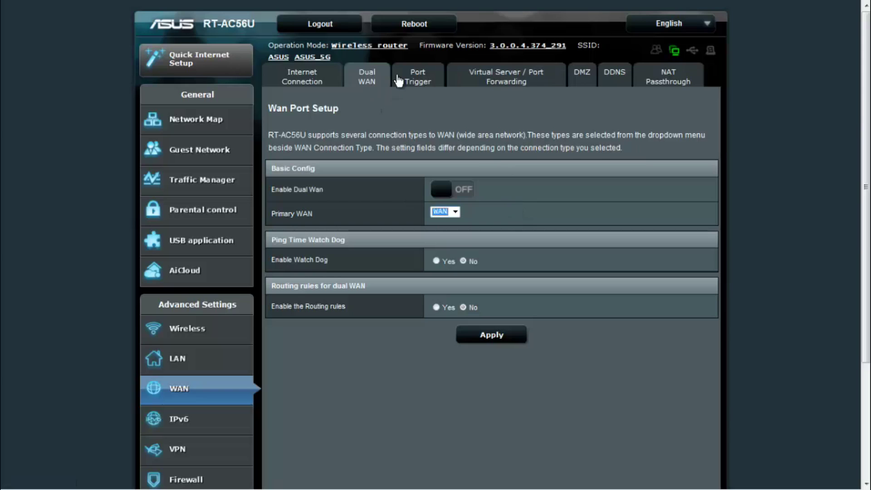
left_click(416, 80)
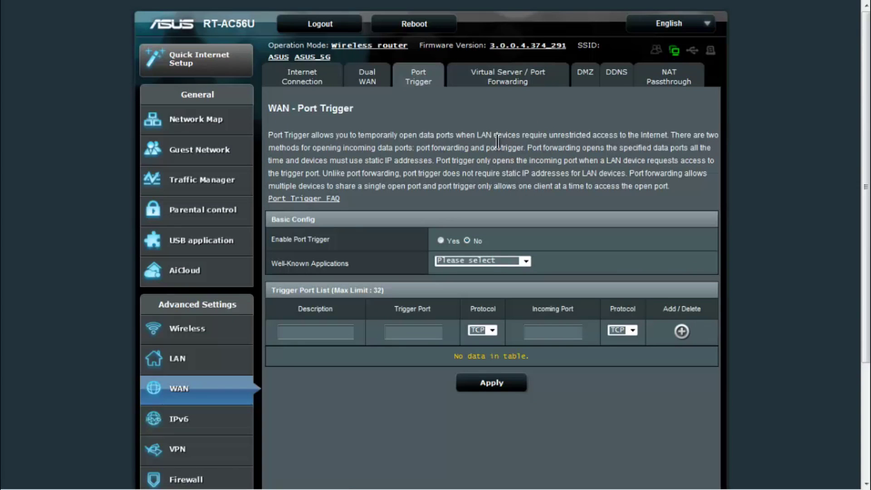
Scroll through Virtual Server / Port Forwarding, view the DMZ settings, then move on to DDNS.
left_click(526, 81)
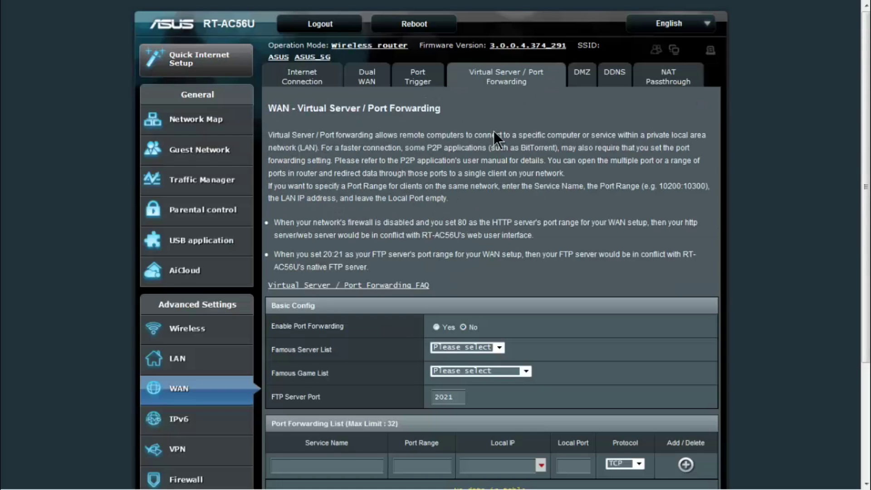
scroll(706, 241, "down", 3)
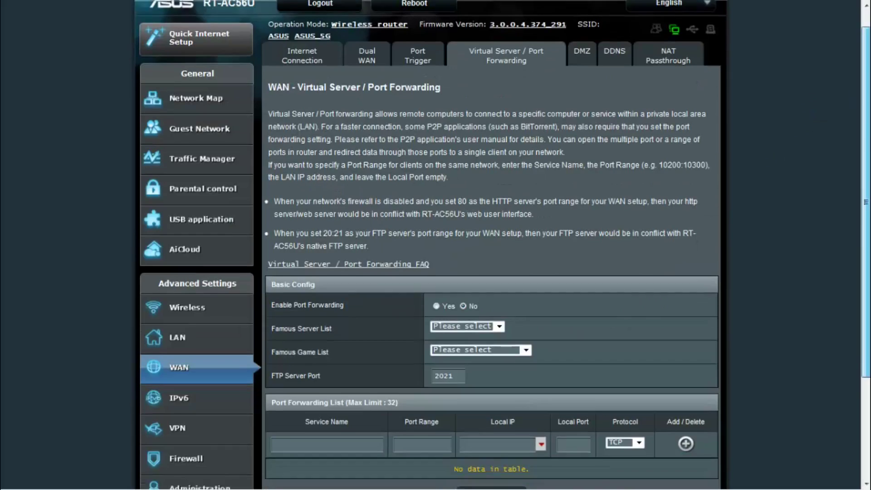
scroll(706, 240, "up", 2)
scroll(513, 99, "up", 1)
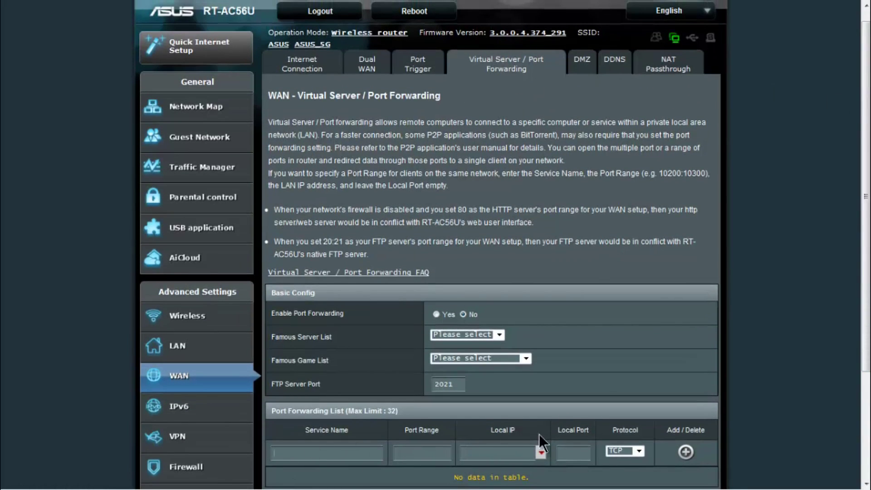
left_click(583, 62)
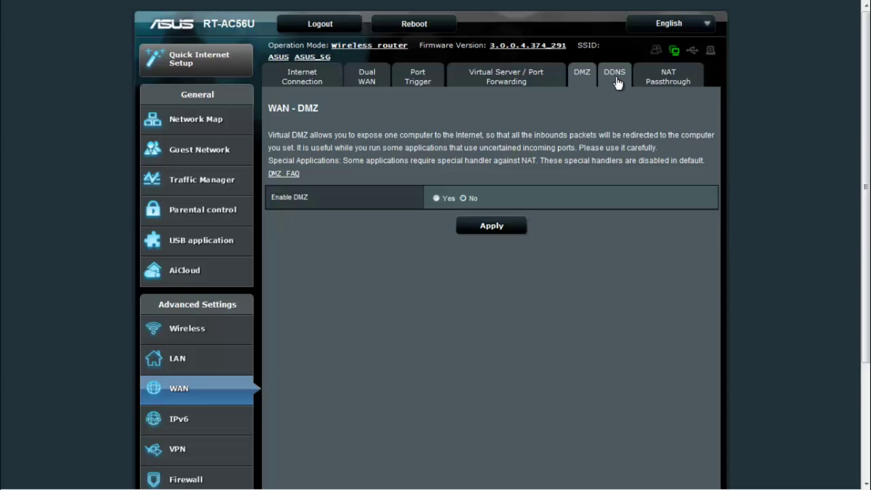
left_click(617, 83)
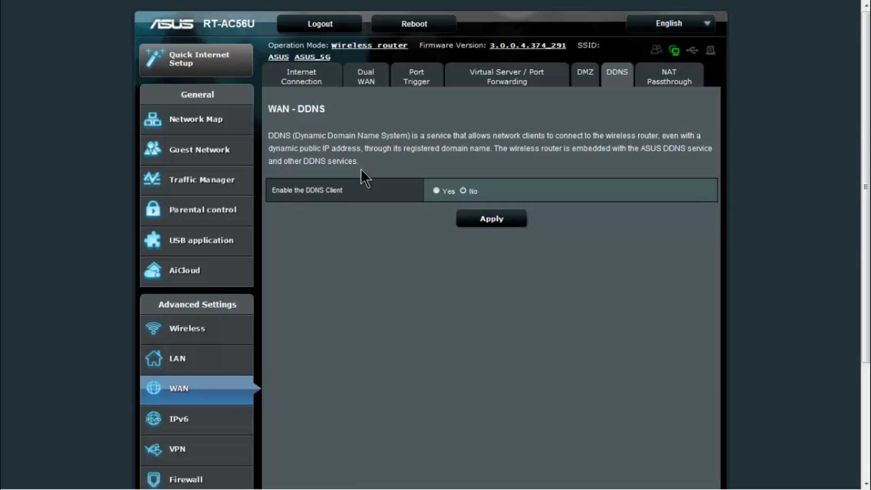
left_click(437, 190)
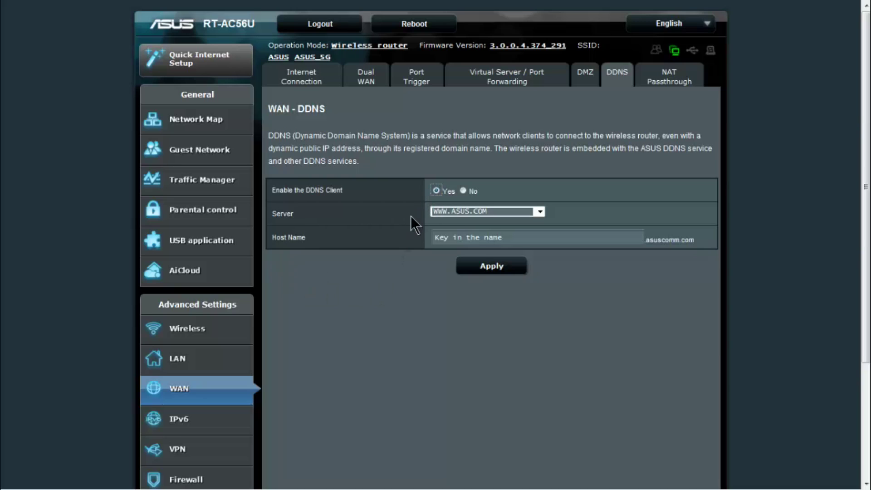
left_click(541, 211)
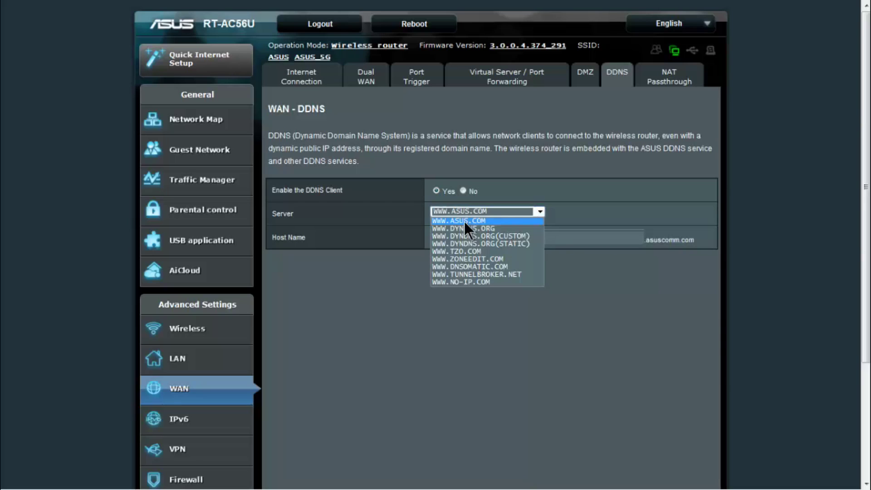
left_click(504, 220)
left_click(490, 236)
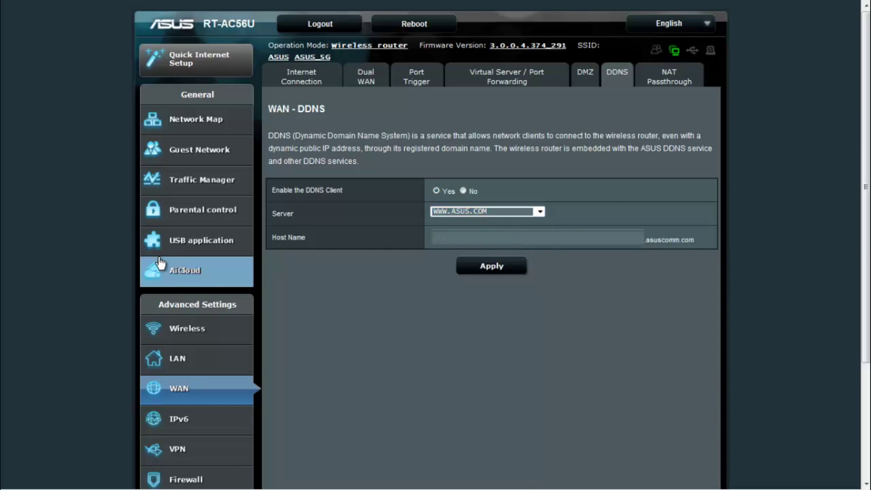
type("test1234")
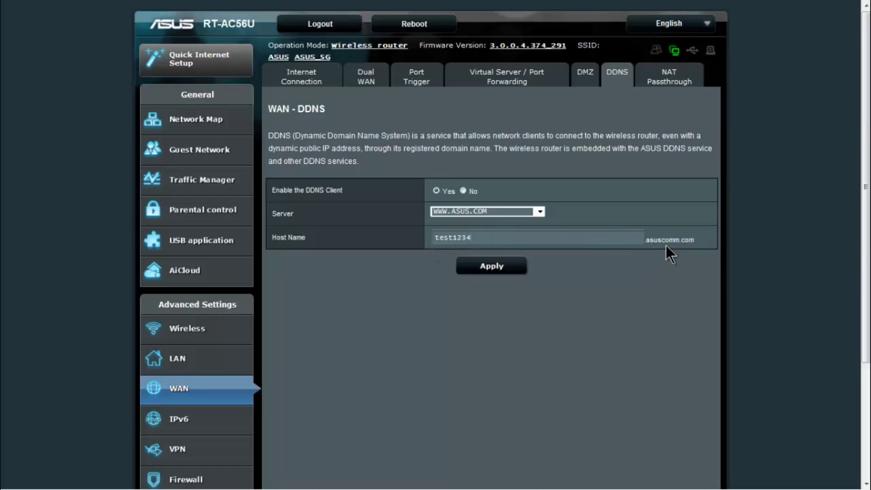
left_click(669, 78)
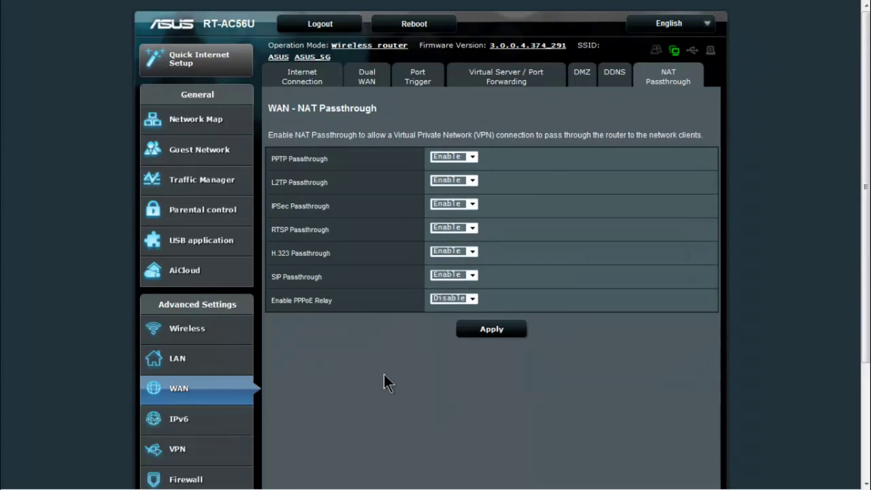
left_click(191, 426)
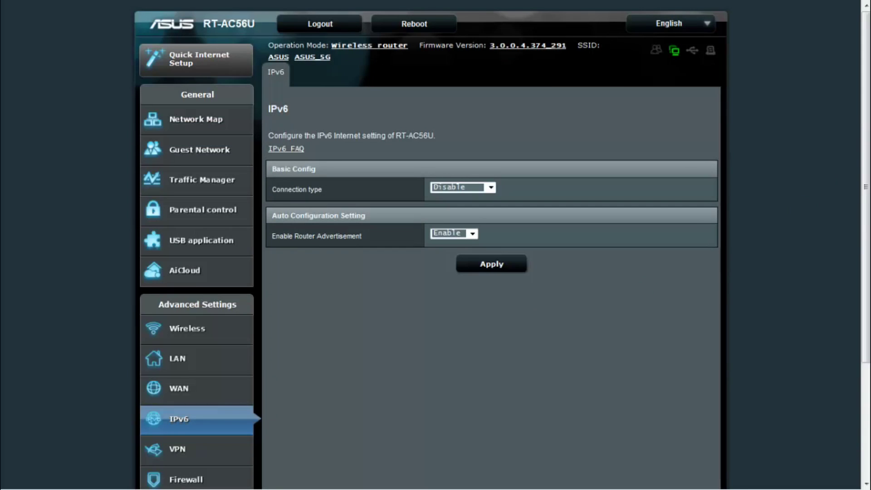
Look over the VPN Server page, including Network Place (Samba) Support, then go to Firewall.
scroll(857, 178, "down", 3)
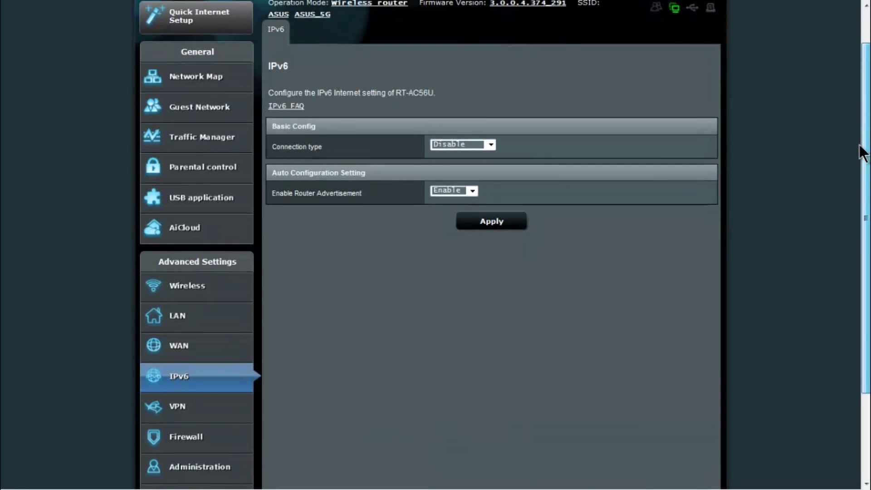
scroll(858, 178, "down", 2)
left_click(175, 314)
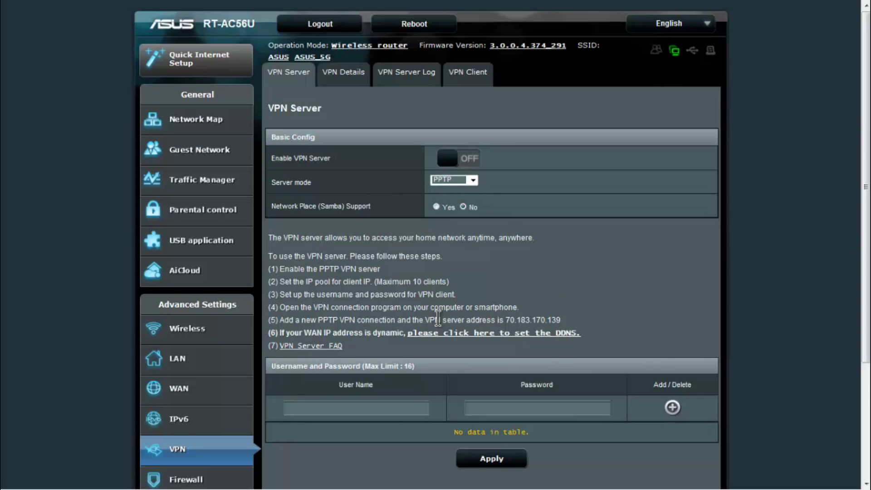
left_click_drag(863, 140, 868, 150)
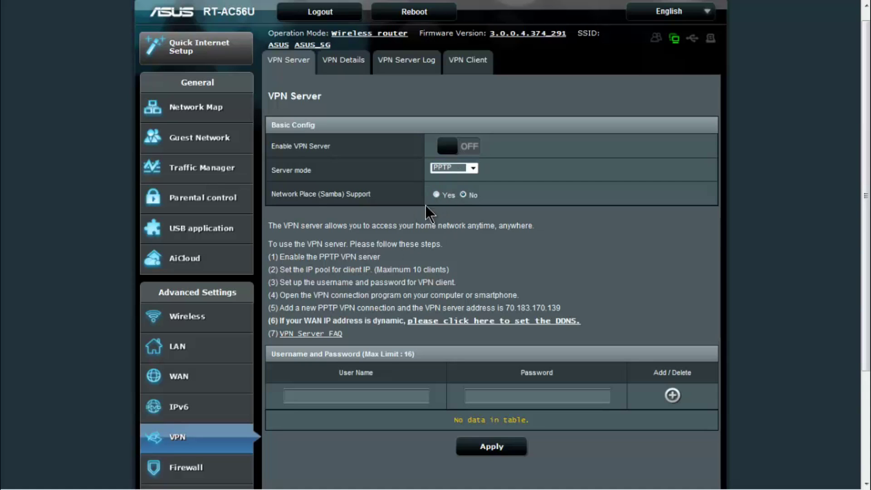
left_click_drag(379, 196, 271, 195)
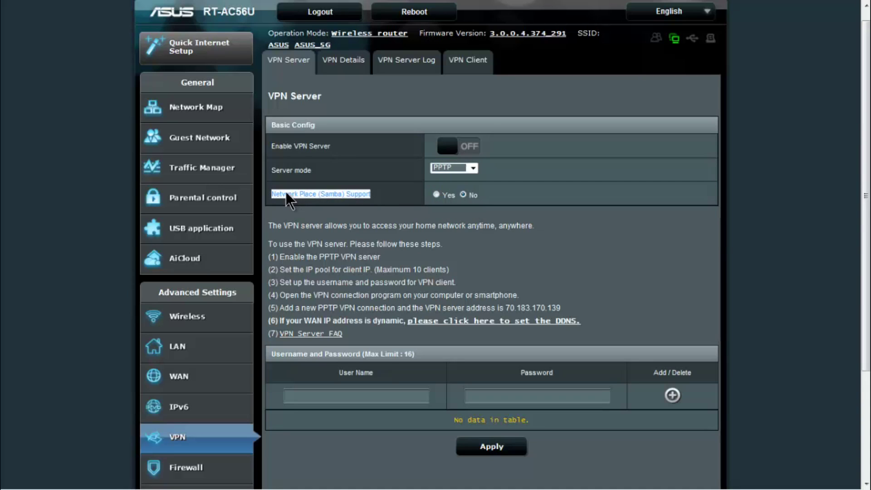
left_click(405, 228)
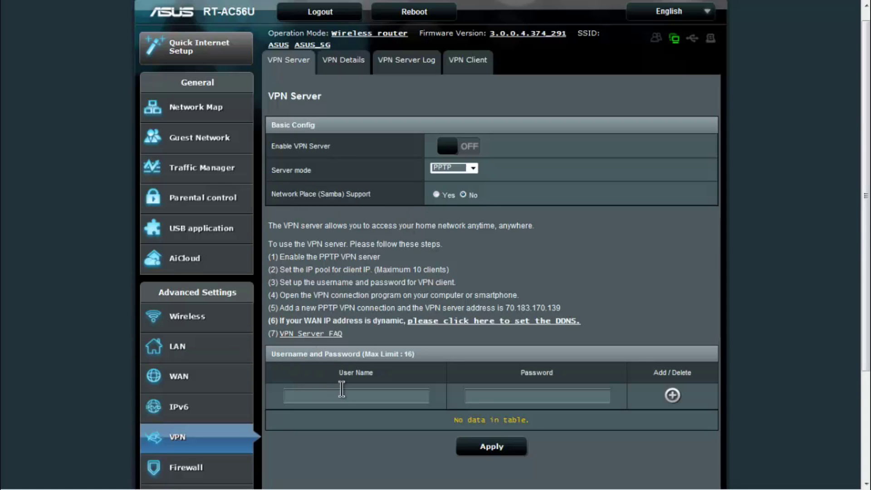
scroll(861, 149, "down", 3)
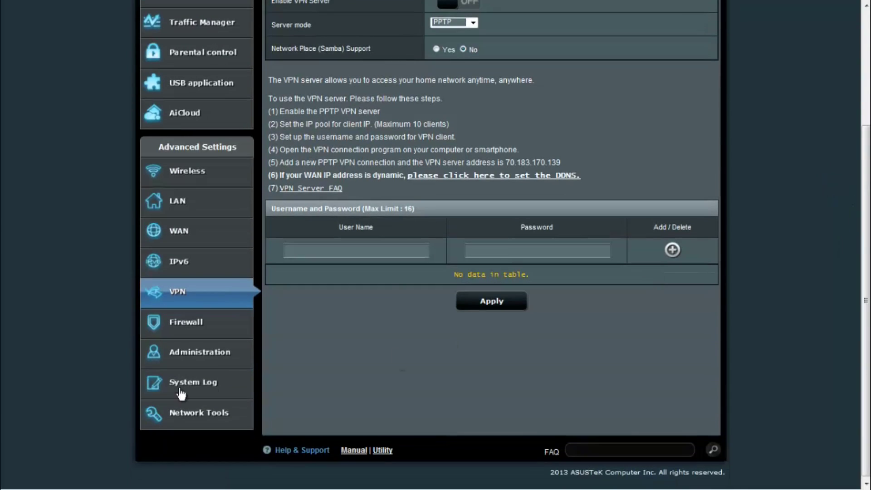
left_click(206, 323)
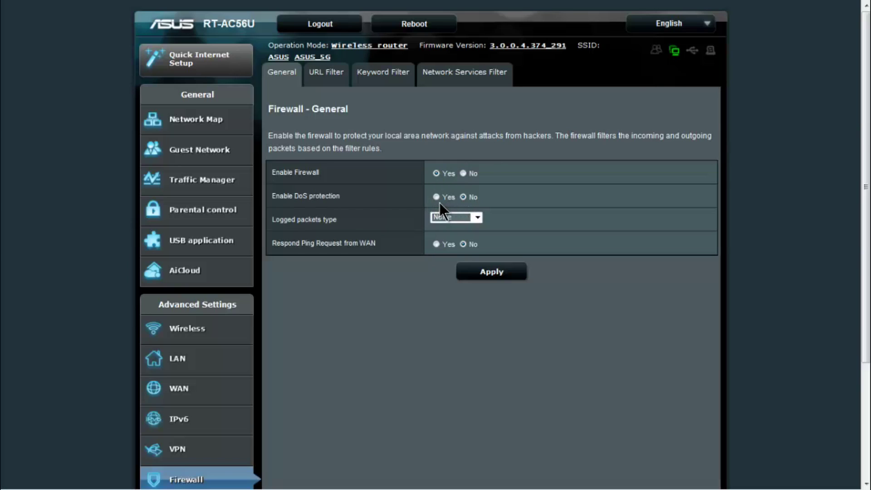
Read the URL Filter help text and look at the Keyword Filter entry field.
left_click(339, 76)
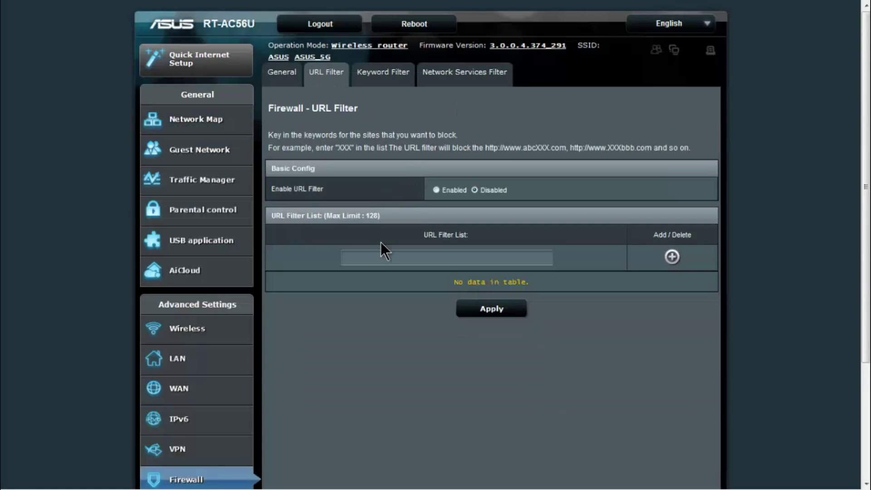
left_click_drag(268, 133, 654, 149)
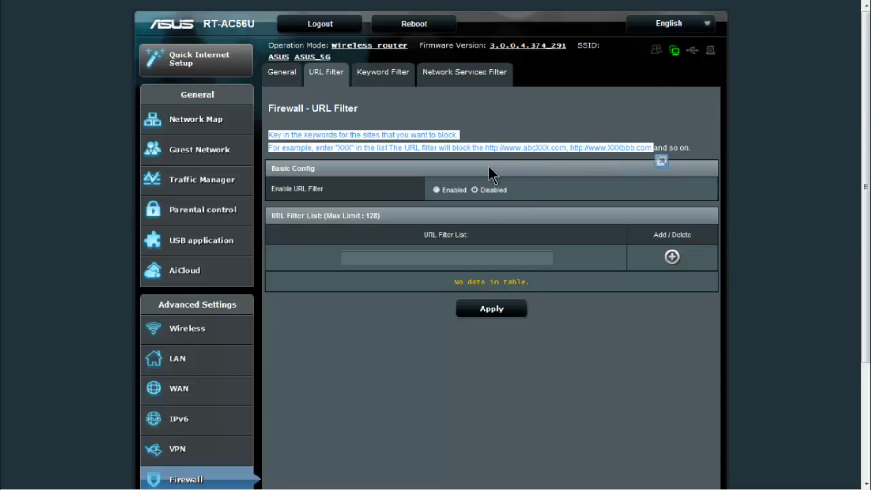
left_click(390, 74)
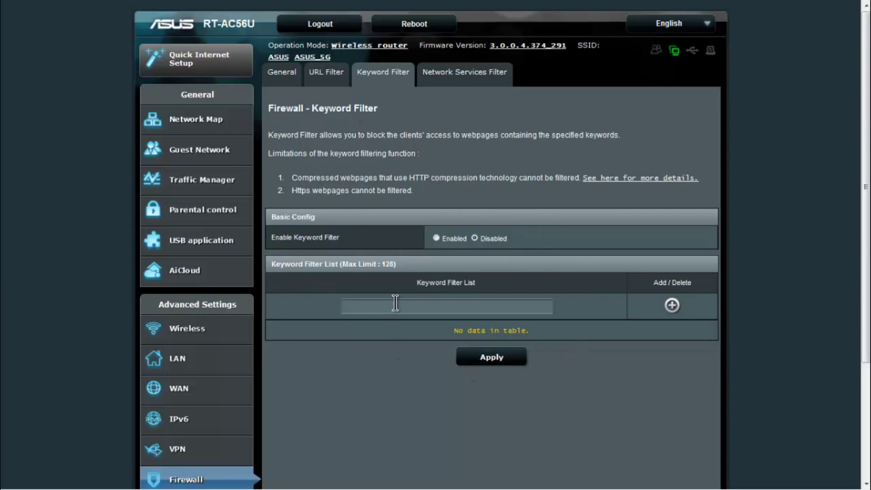
left_click(396, 302)
Check the Network Services Filter with table type left at Black List, then go to Administration.
left_click(471, 82)
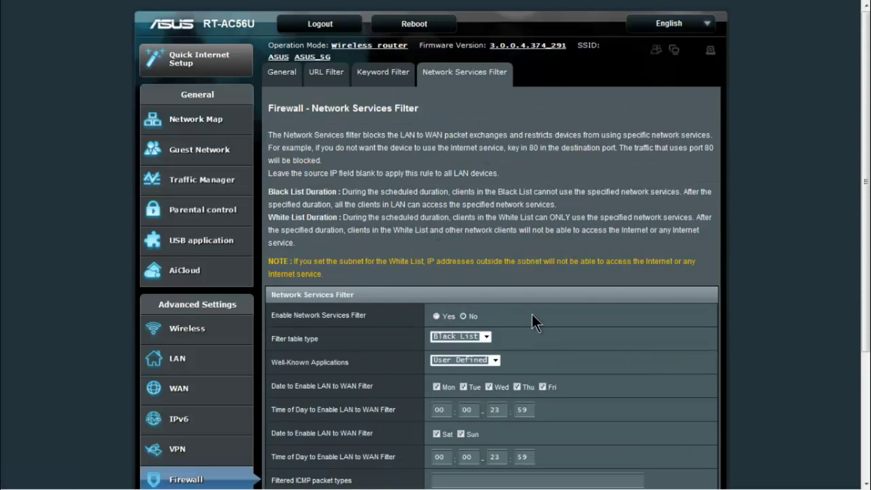
scroll(514, 306, "down", 3)
left_click(485, 264)
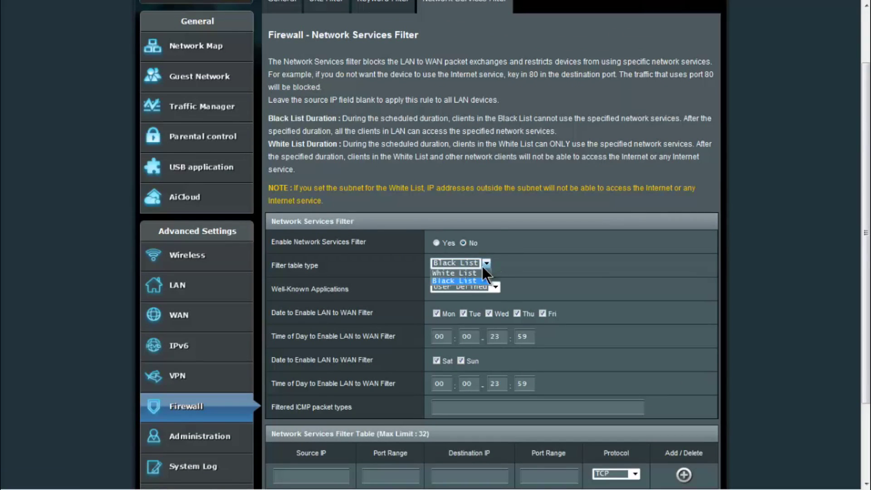
left_click(518, 165)
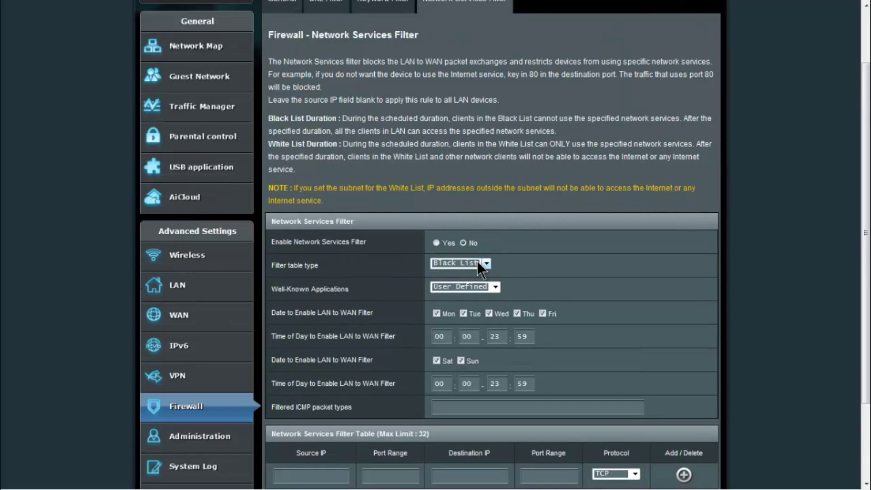
left_click(478, 261)
left_click(479, 263)
scroll(478, 260, "down", 3)
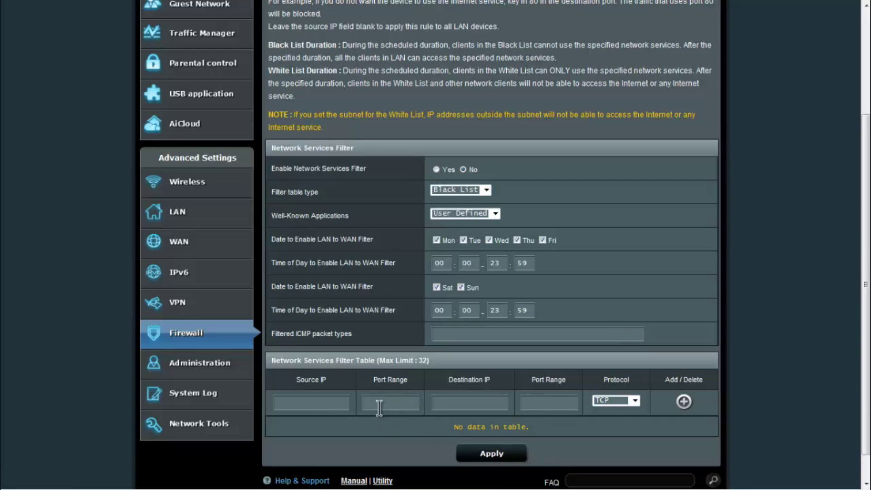
scroll(474, 331, "up", 10)
scroll(275, 272, "down", 10)
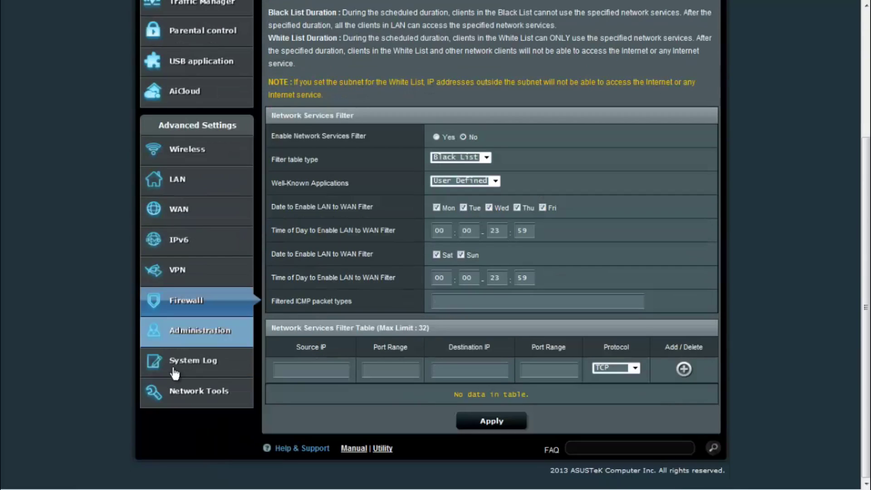
left_click(191, 330)
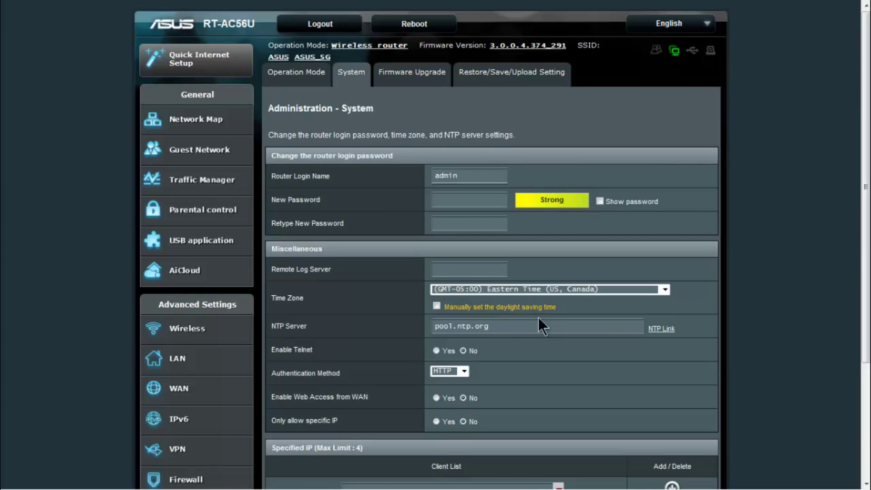
Keep HTTP authentication, view the Firmware Upgrade and Restore/Save/Upload Setting pages, then open System Log.
left_click(464, 368)
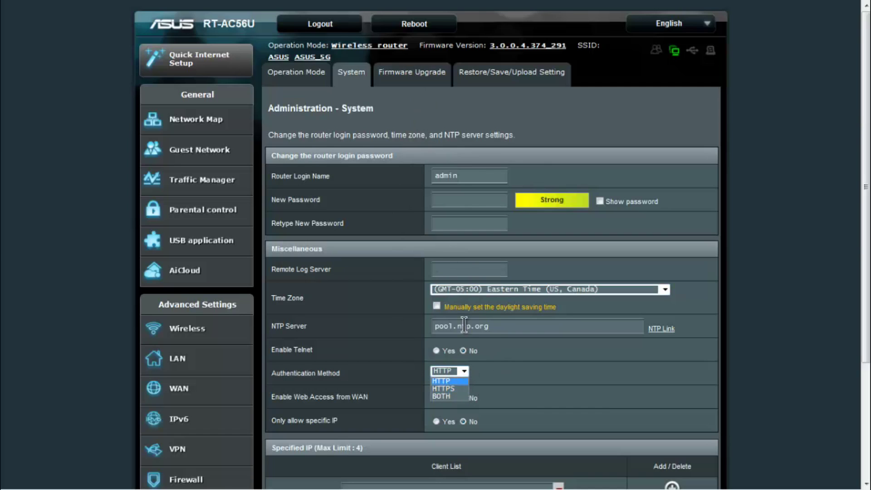
left_click(467, 369)
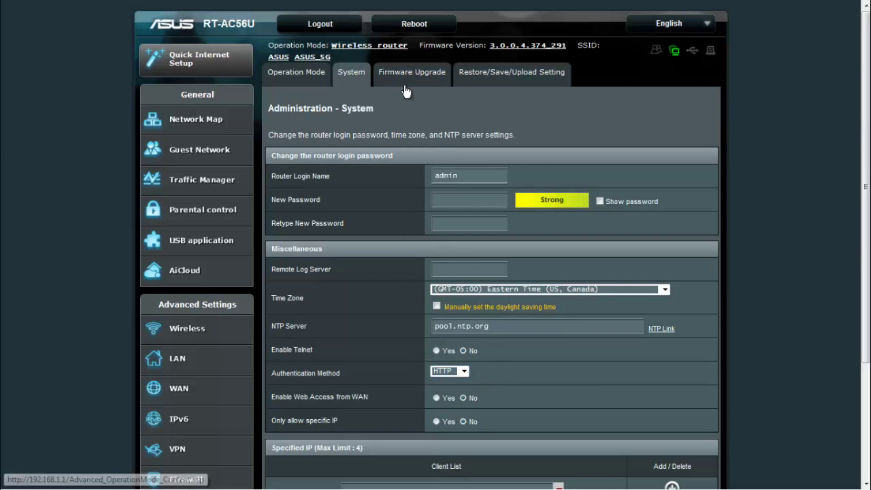
left_click(411, 74)
left_click(506, 83)
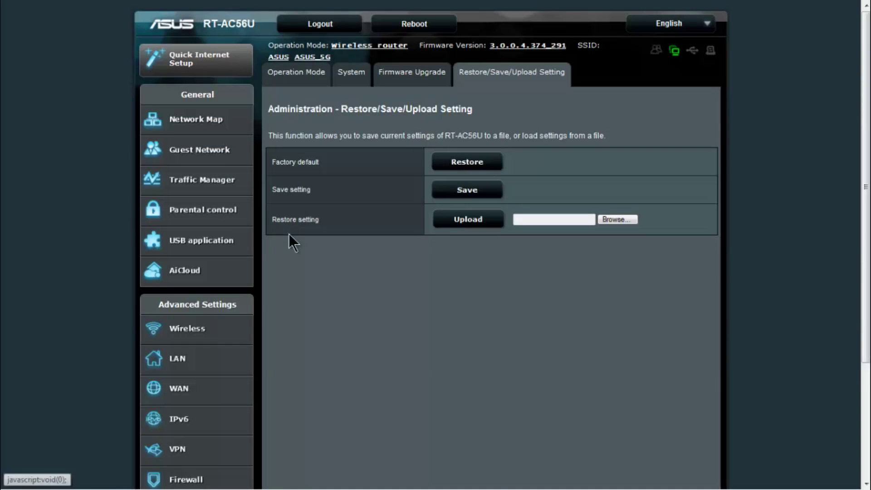
scroll(267, 343, "down", 3)
left_click(207, 391)
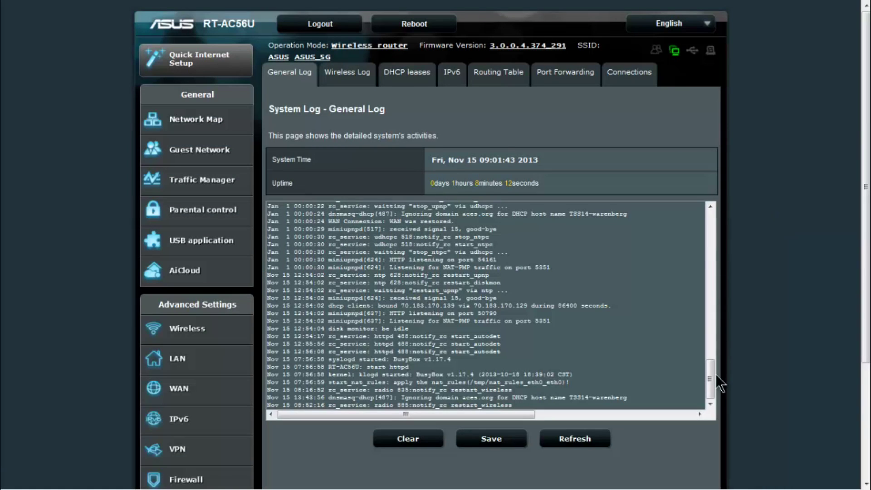
View the Wireless Log, DHCP leases and IPv6 information in System Log.
left_click_drag(711, 379, 720, 397)
left_click(337, 81)
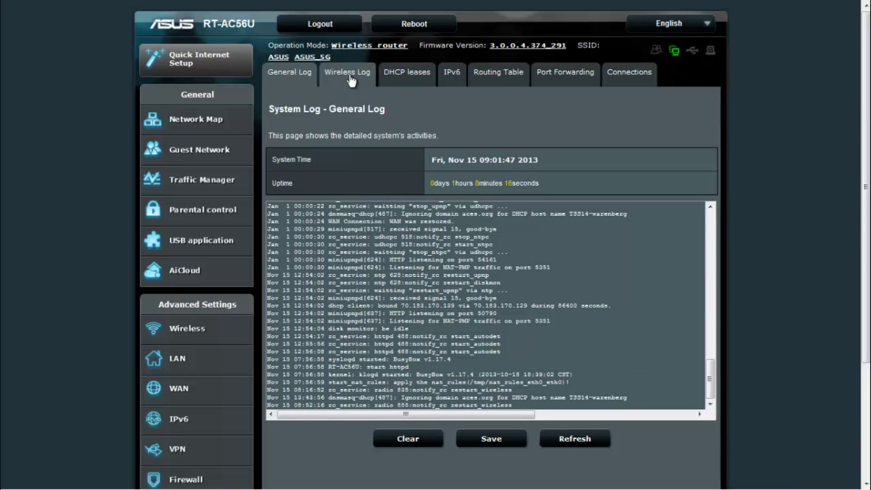
left_click_drag(704, 178, 722, 264)
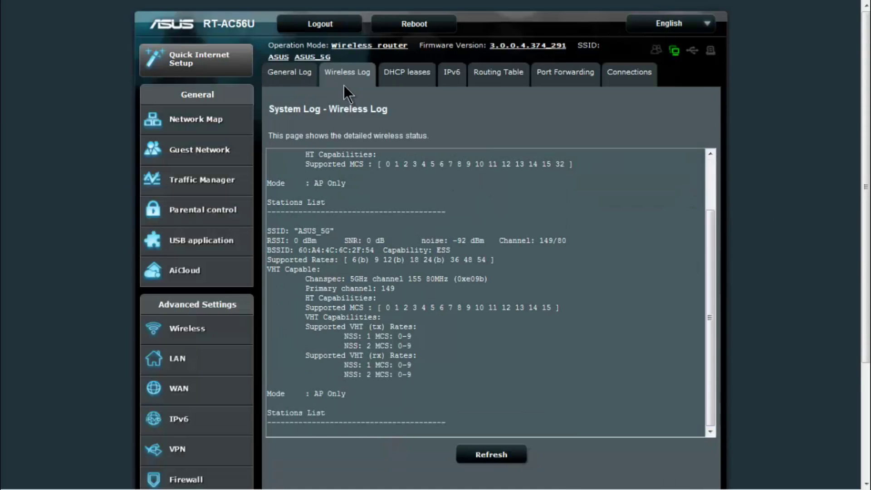
left_click(407, 72)
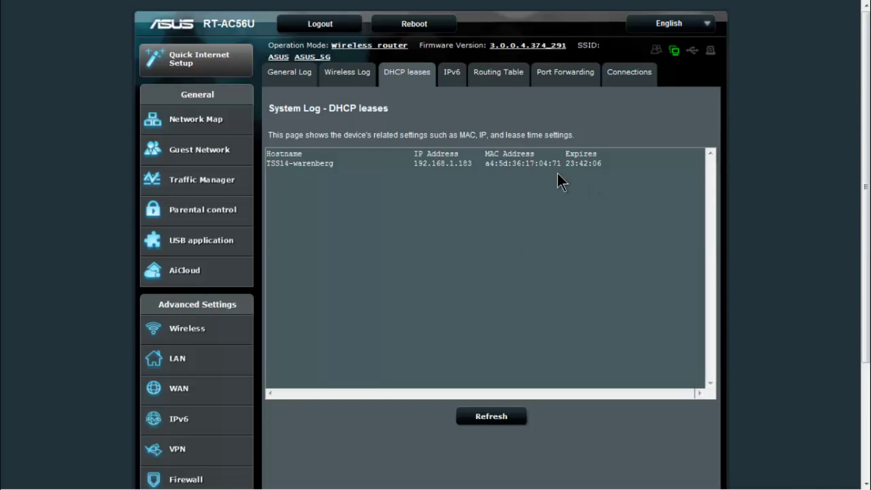
left_click(452, 73)
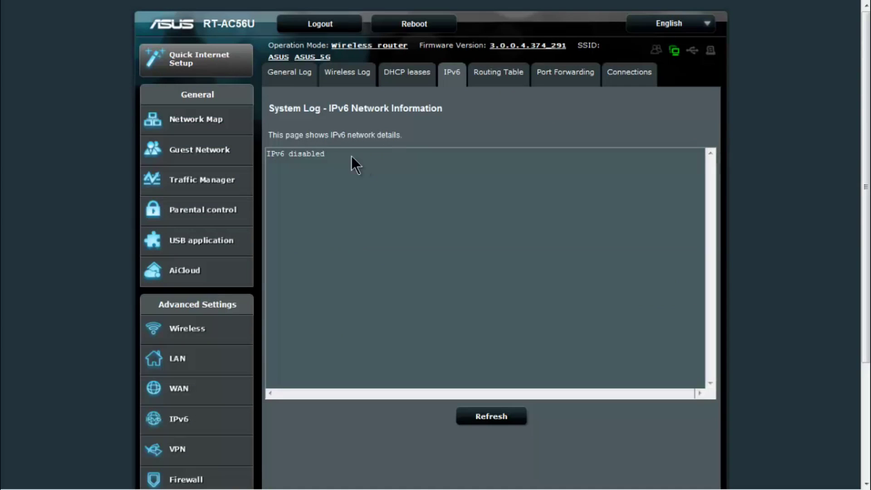
View the Routing Table, Port Forwarding and Active Connections logs, then go to Network Tools.
left_click(510, 82)
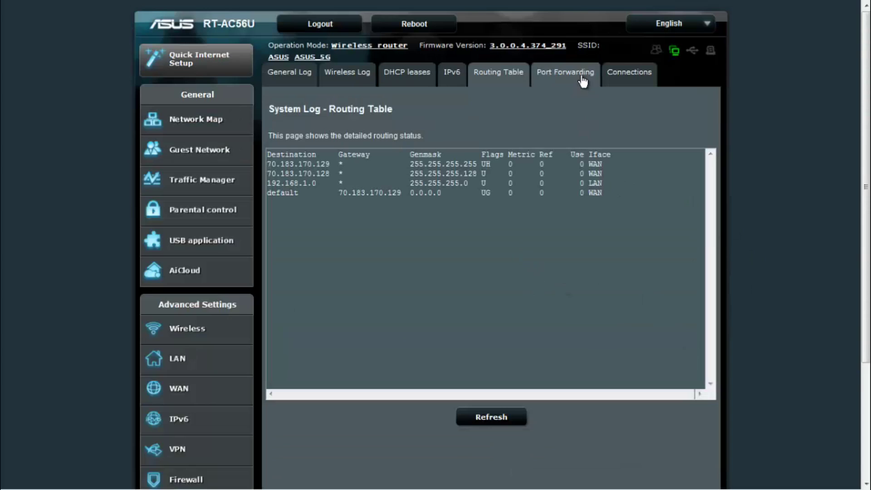
left_click(583, 81)
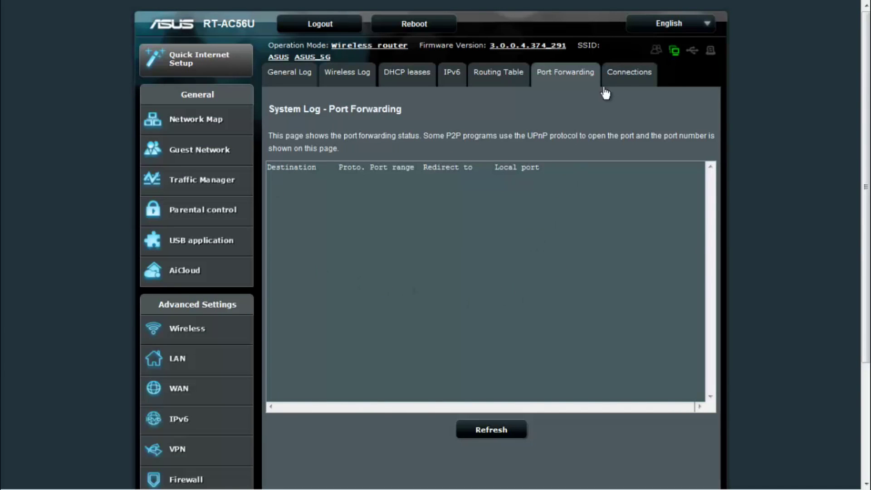
left_click(627, 76)
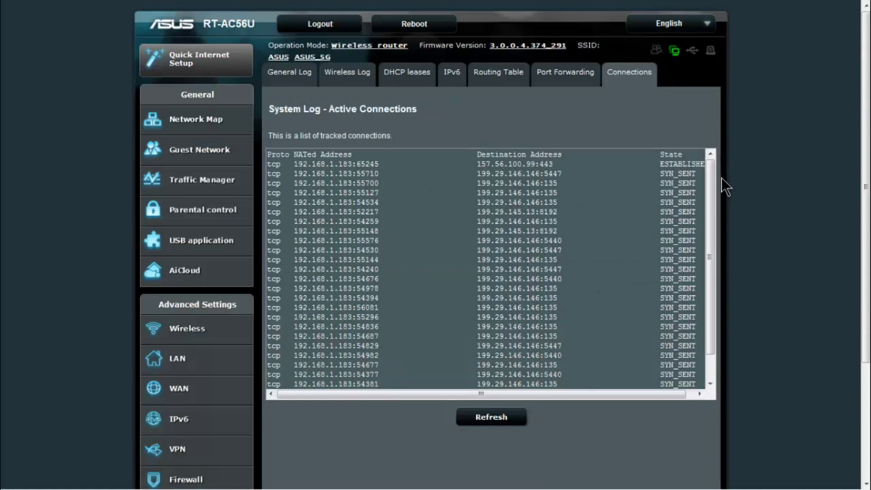
left_click_drag(708, 234, 718, 135)
scroll(71, 373, "down", 4)
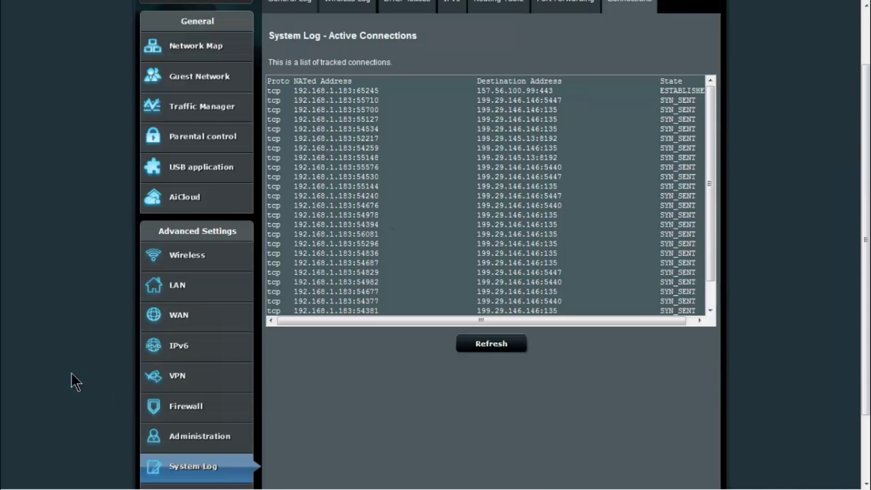
left_click(183, 411)
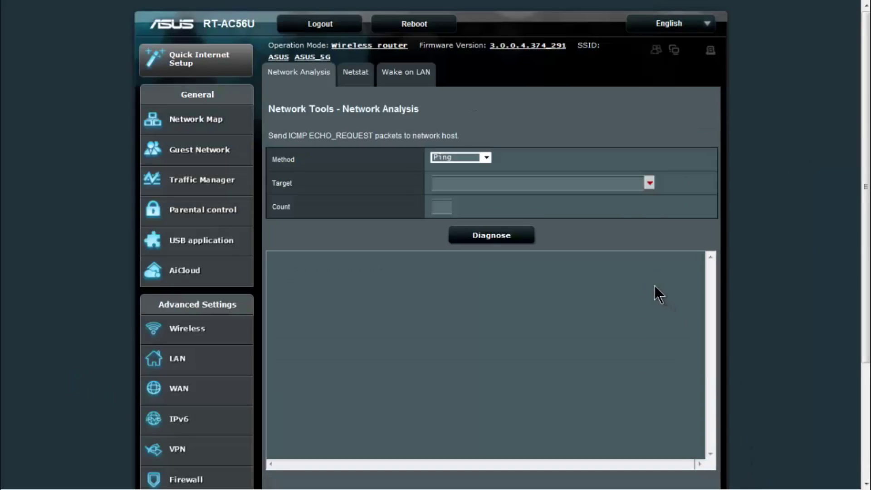
Check the diagnostic methods, keeping Ping, and Netstat's option left at Display all sockets.
left_click(480, 155)
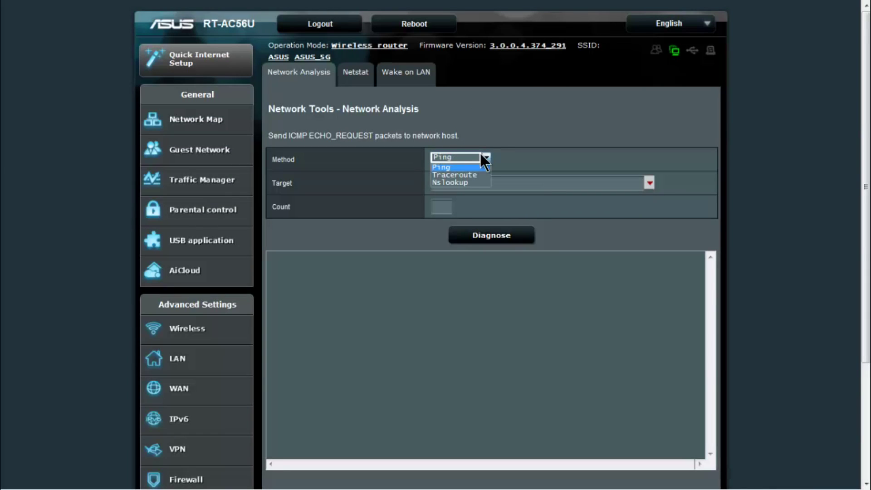
left_click(539, 154)
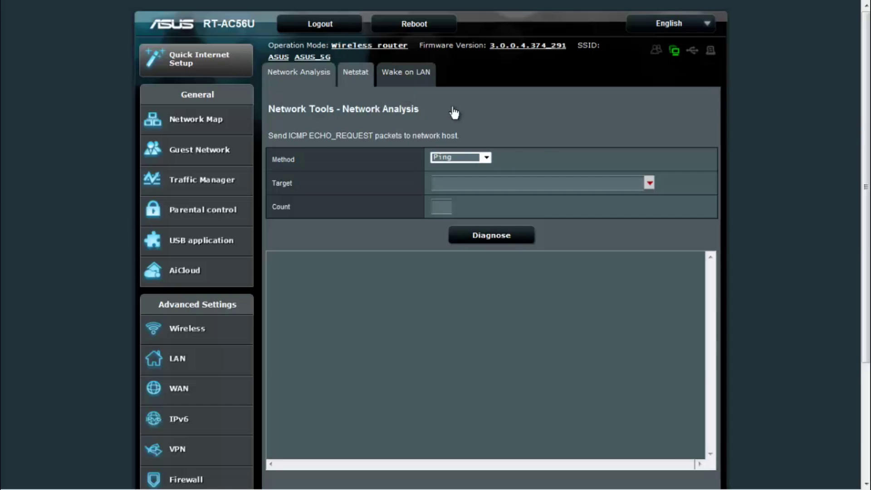
left_click(480, 158)
left_click(490, 158)
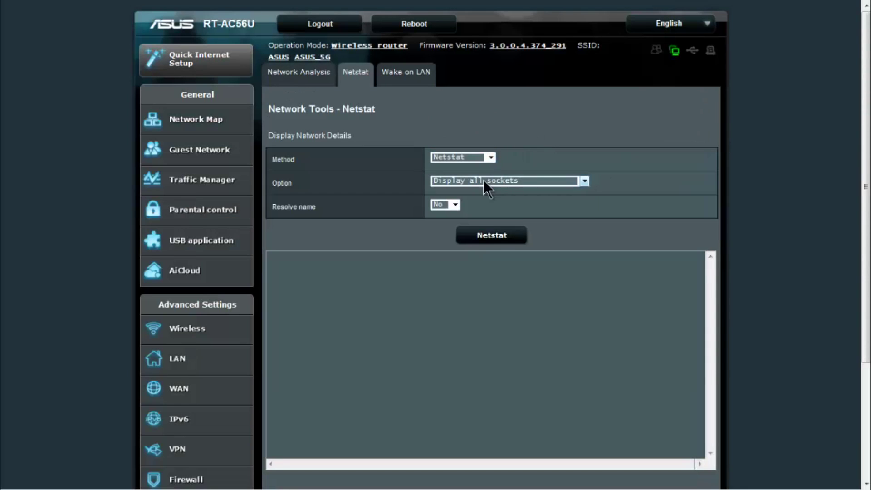
left_click(483, 180)
left_click(546, 133)
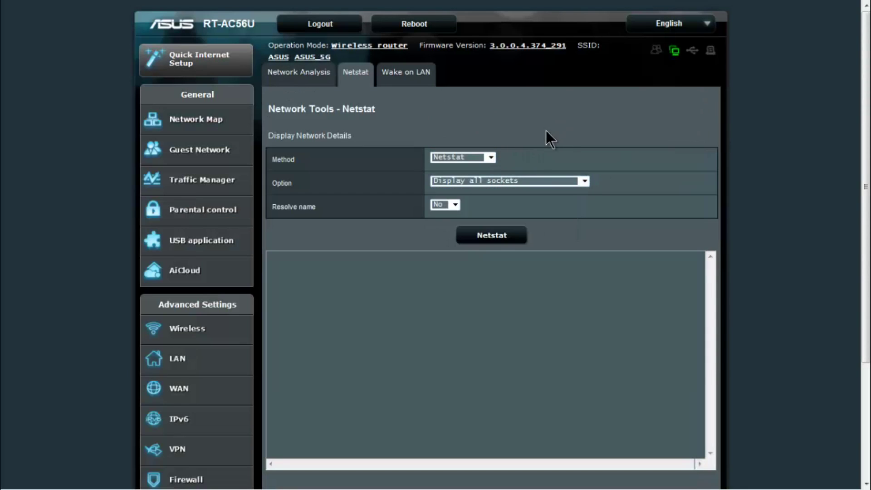
Browse the Wake on LAN tool and its list of known devices.
left_click(399, 78)
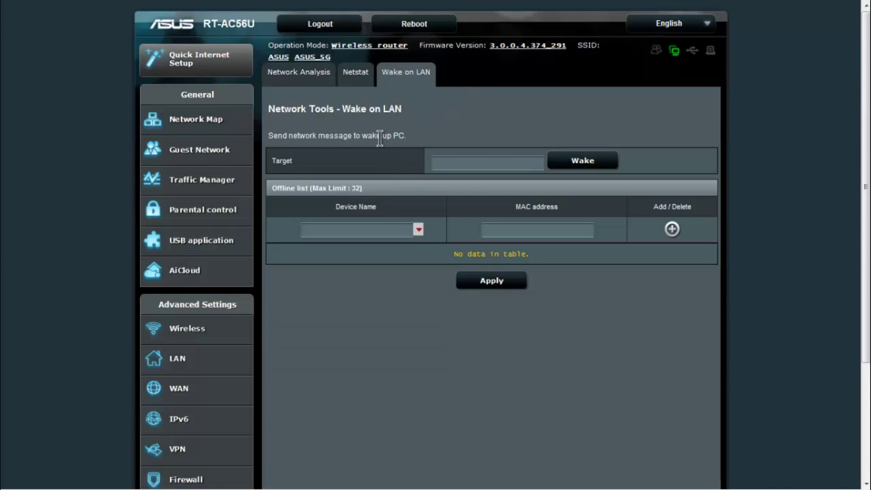
left_click(407, 229)
left_click(418, 230)
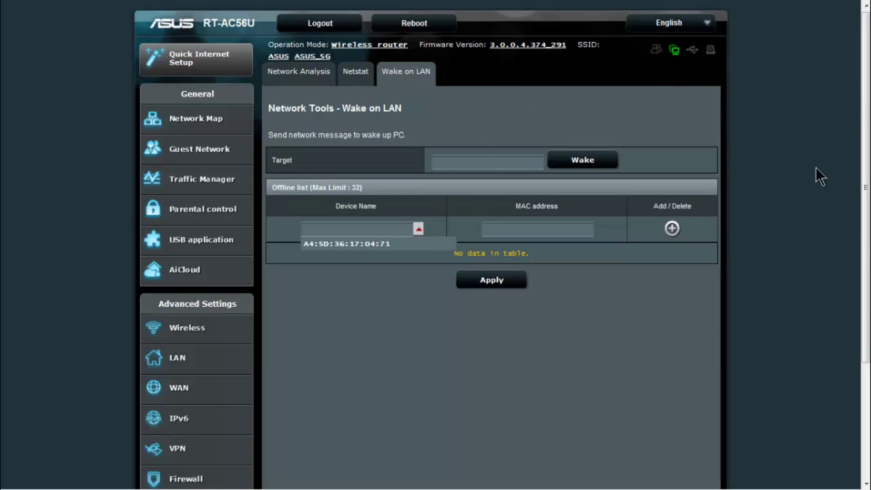
key("ctrl+a")
left_click(752, 200)
scroll(8, 318, "down", 3)
scroll(8, 318, "up", 3)
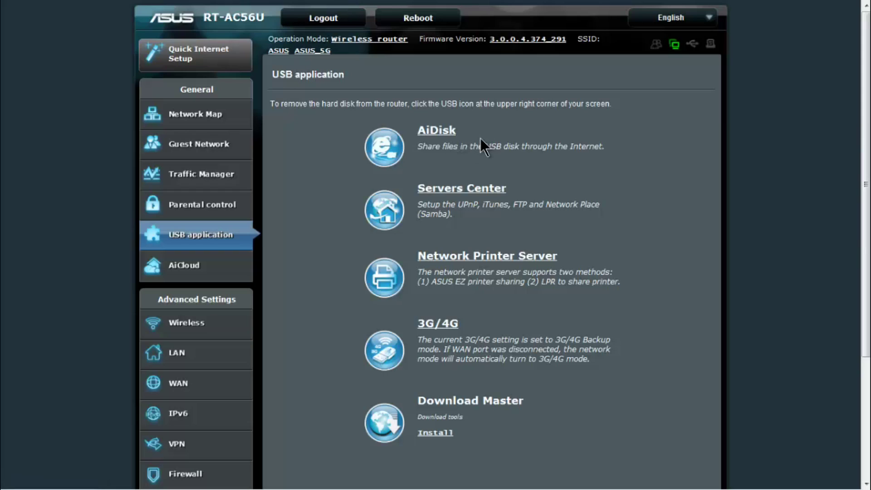
Try the AiDisk wizard, then open Servers Center from the USB application overview.
left_click(433, 132)
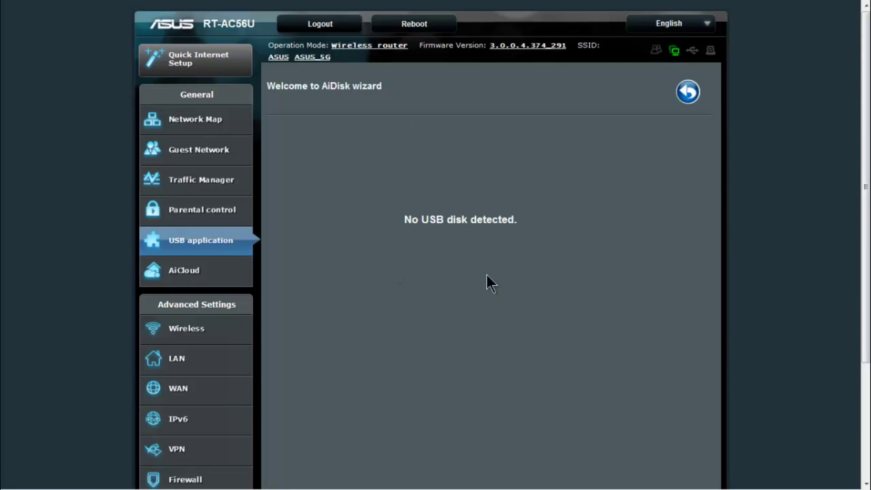
left_click(209, 251)
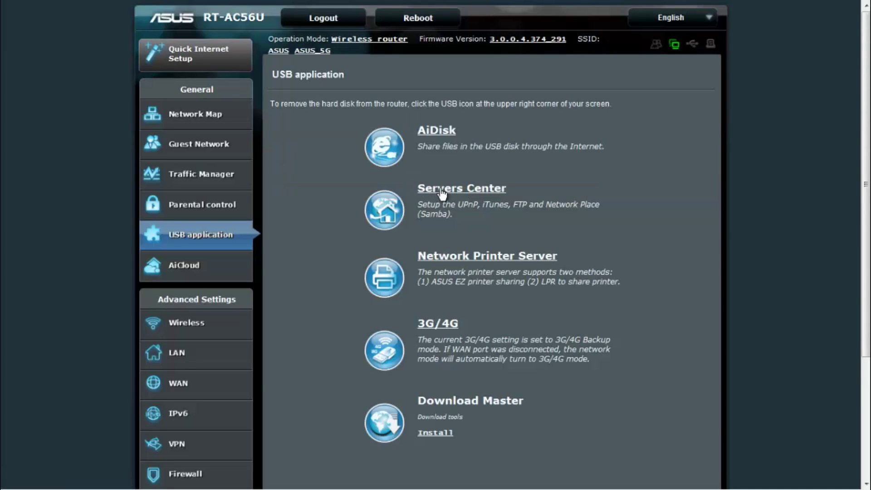
left_click(458, 196)
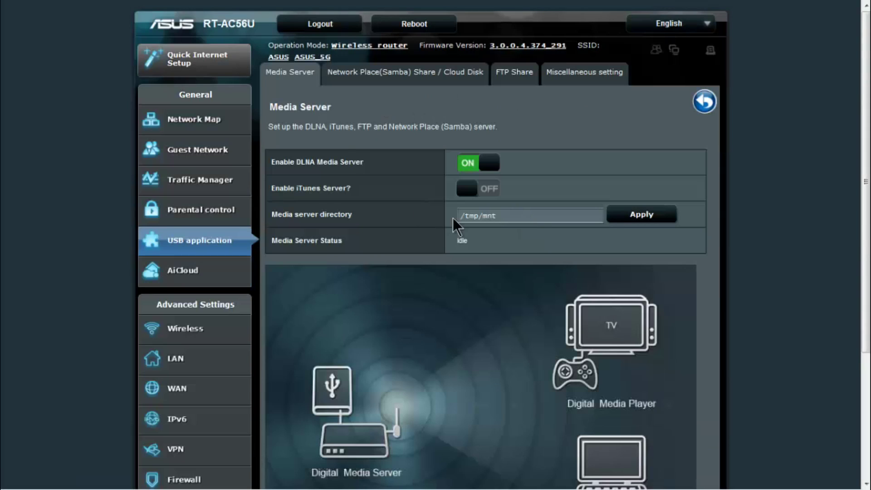
Review Samba, FTP Share and Miscellaneous tabs, noting device name RT-AC56U and work group WORKGROUP.
left_click(396, 80)
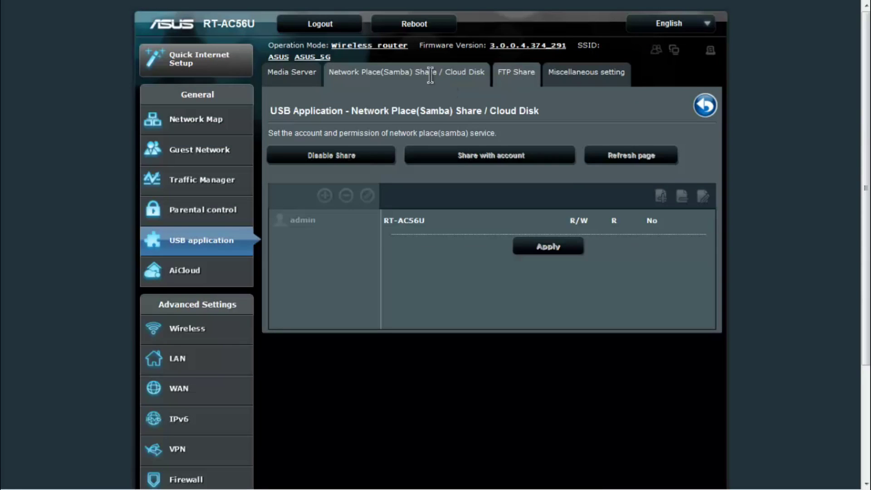
left_click(516, 74)
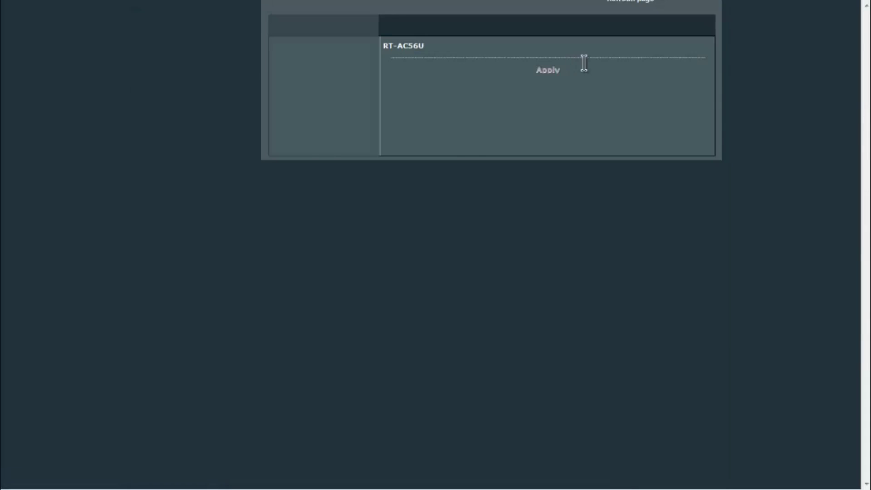
left_click(584, 77)
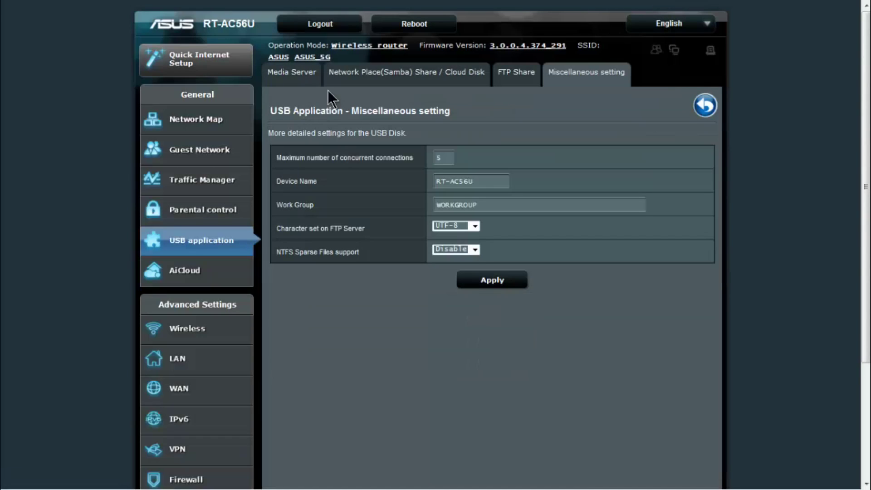
left_click_drag(487, 181, 379, 198)
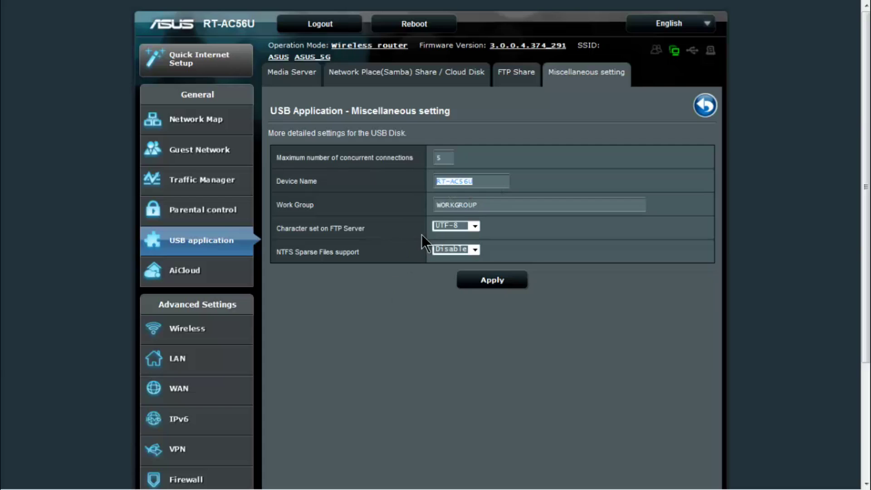
left_click_drag(480, 204, 399, 204)
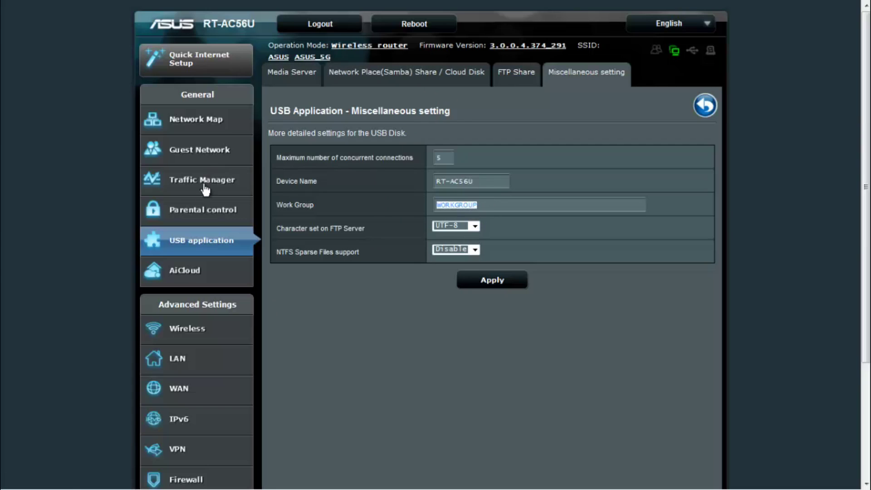
left_click(213, 240)
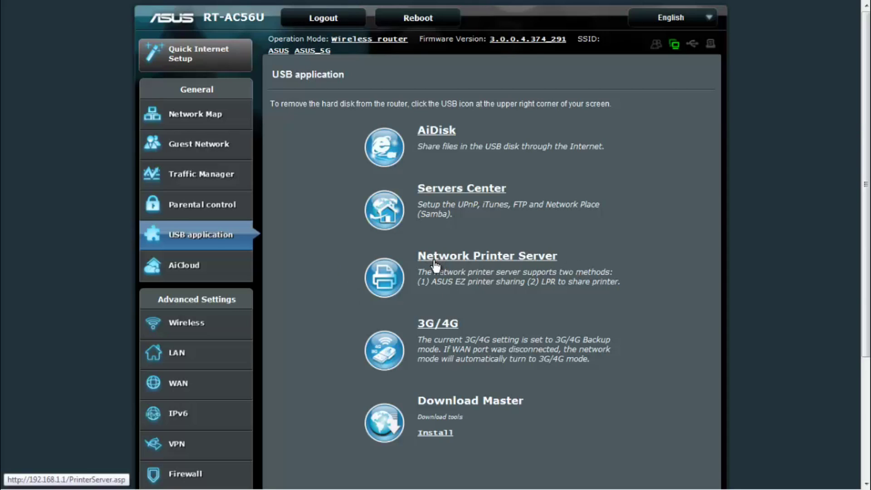
scroll(316, 303, "down", 3)
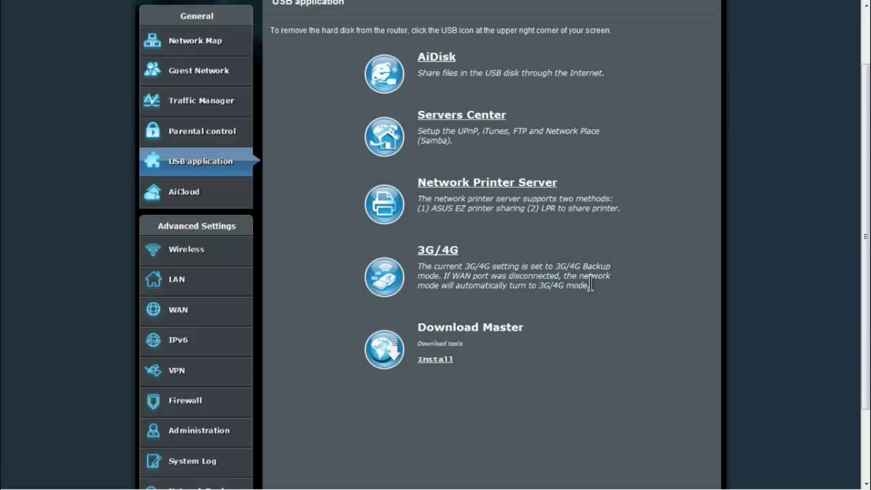
left_click_drag(590, 287, 414, 265)
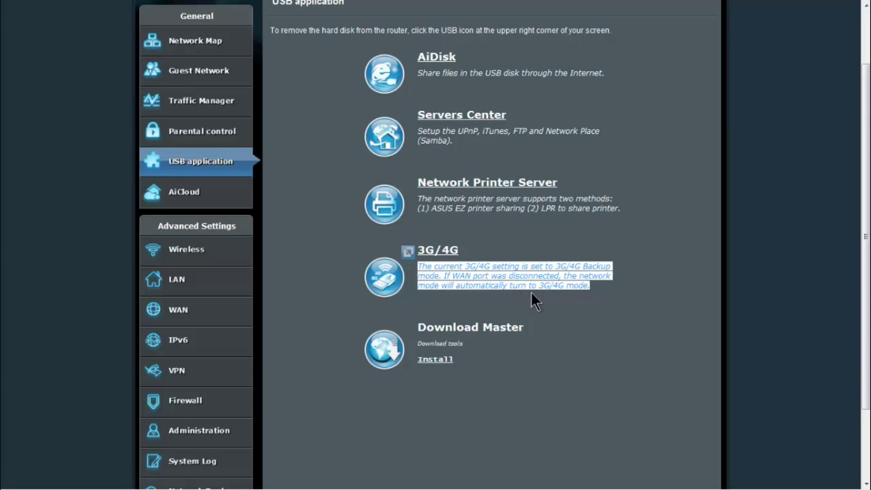
left_click(642, 323)
scroll(590, 323, "down", 2)
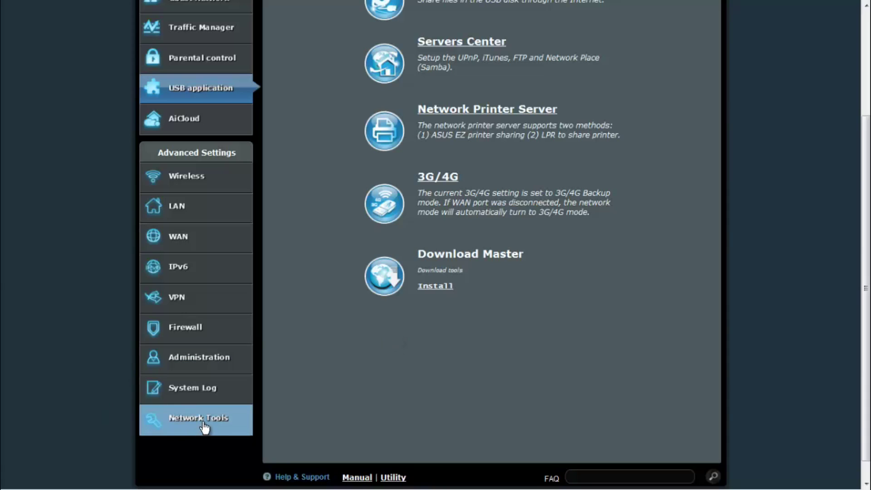
Open AiCloud and scroll through its Cloud Disk, Smart Access and Smart Sync descriptions.
left_click(166, 117)
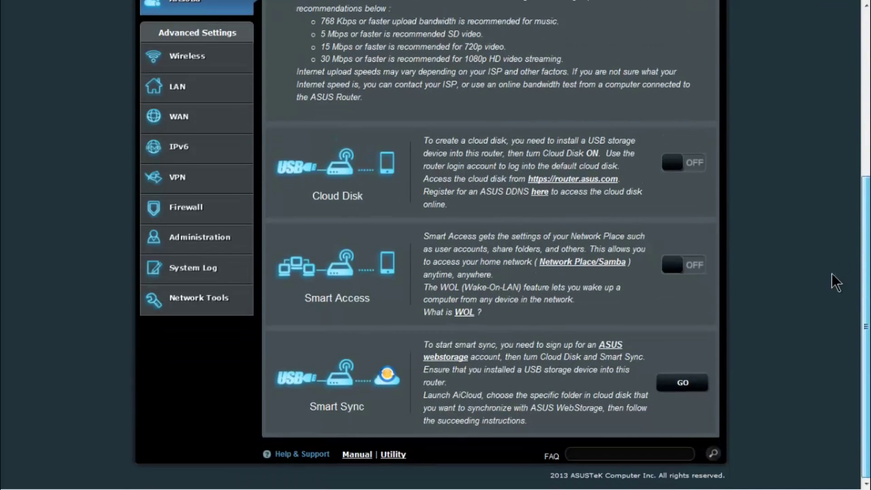
scroll(846, 204, "up", 3)
scroll(852, 193, "down", 2)
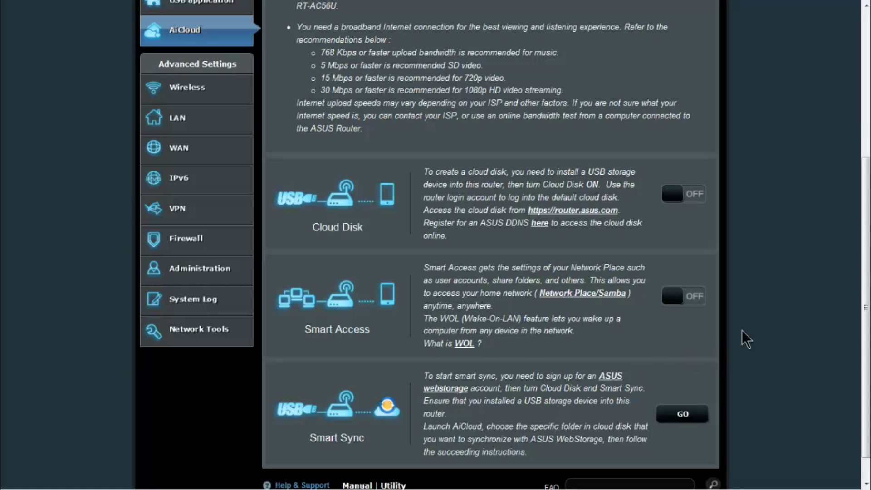
scroll(860, 347, "up", 5)
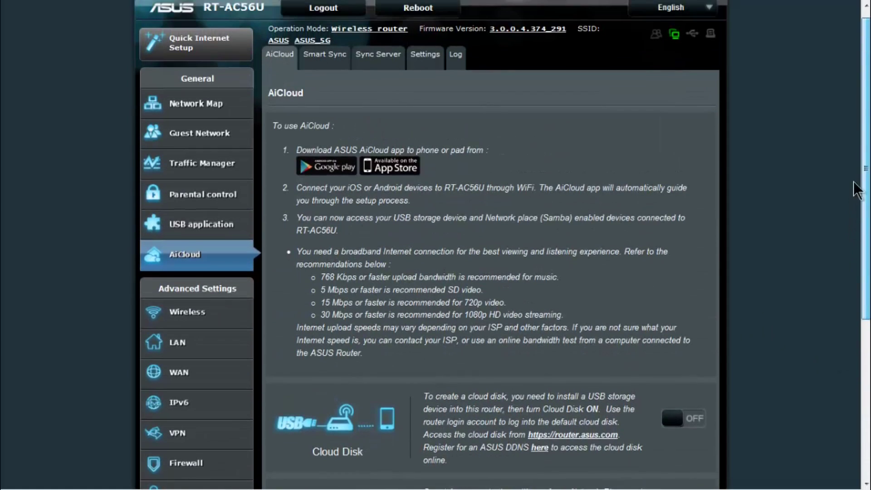
Page through AiCloud's Smart Sync, Sync Server, Settings and Log tabs.
left_click(324, 68)
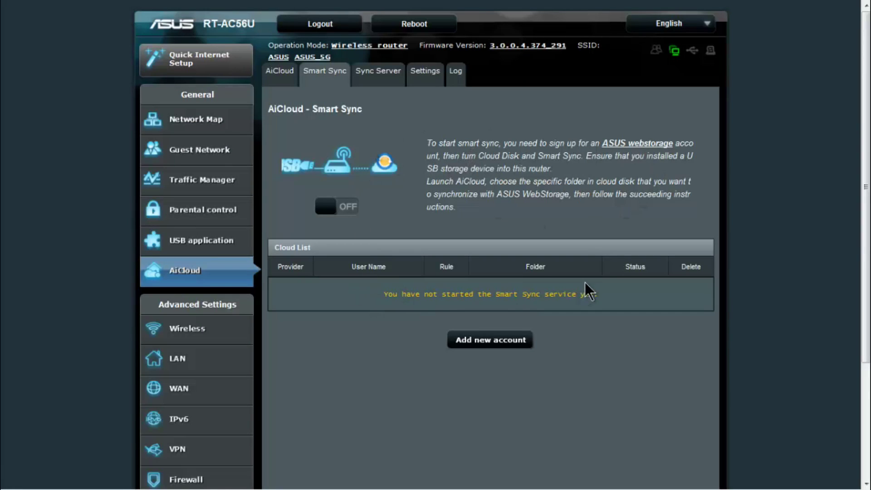
left_click(376, 76)
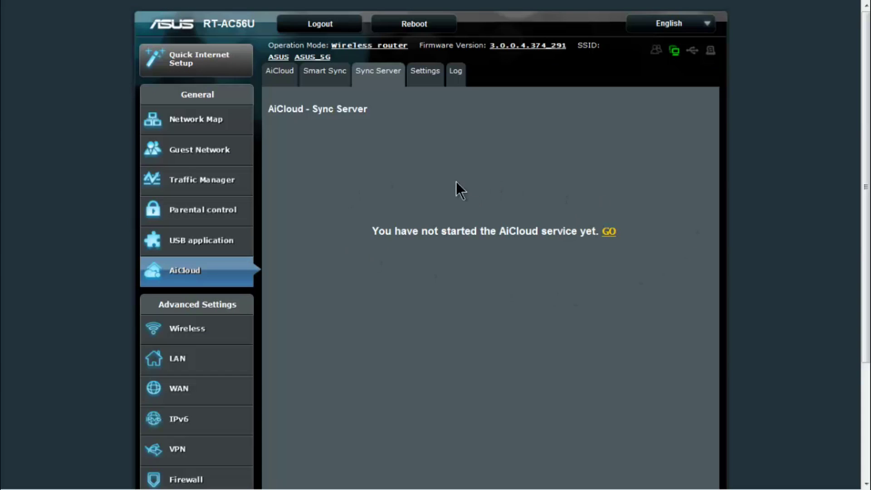
left_click(424, 73)
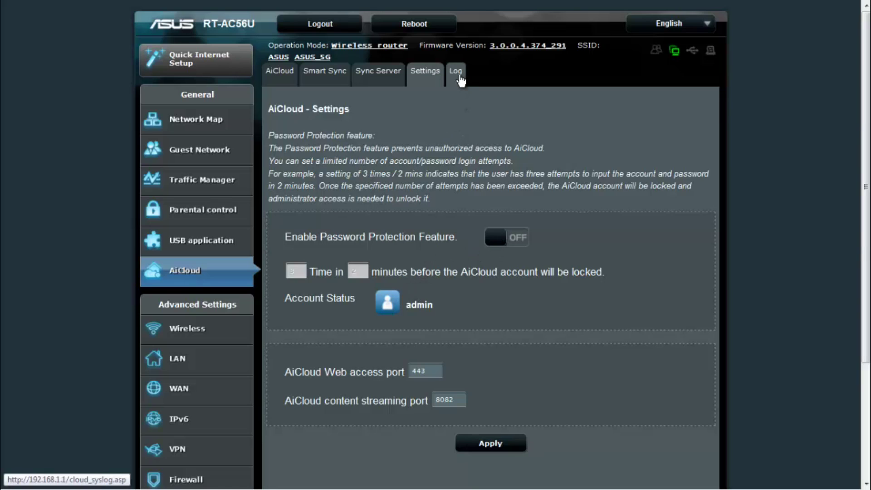
left_click(459, 78)
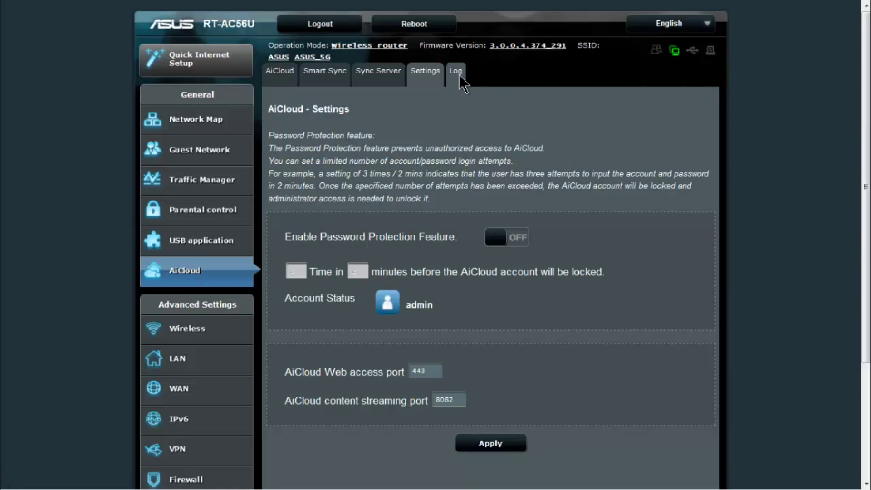